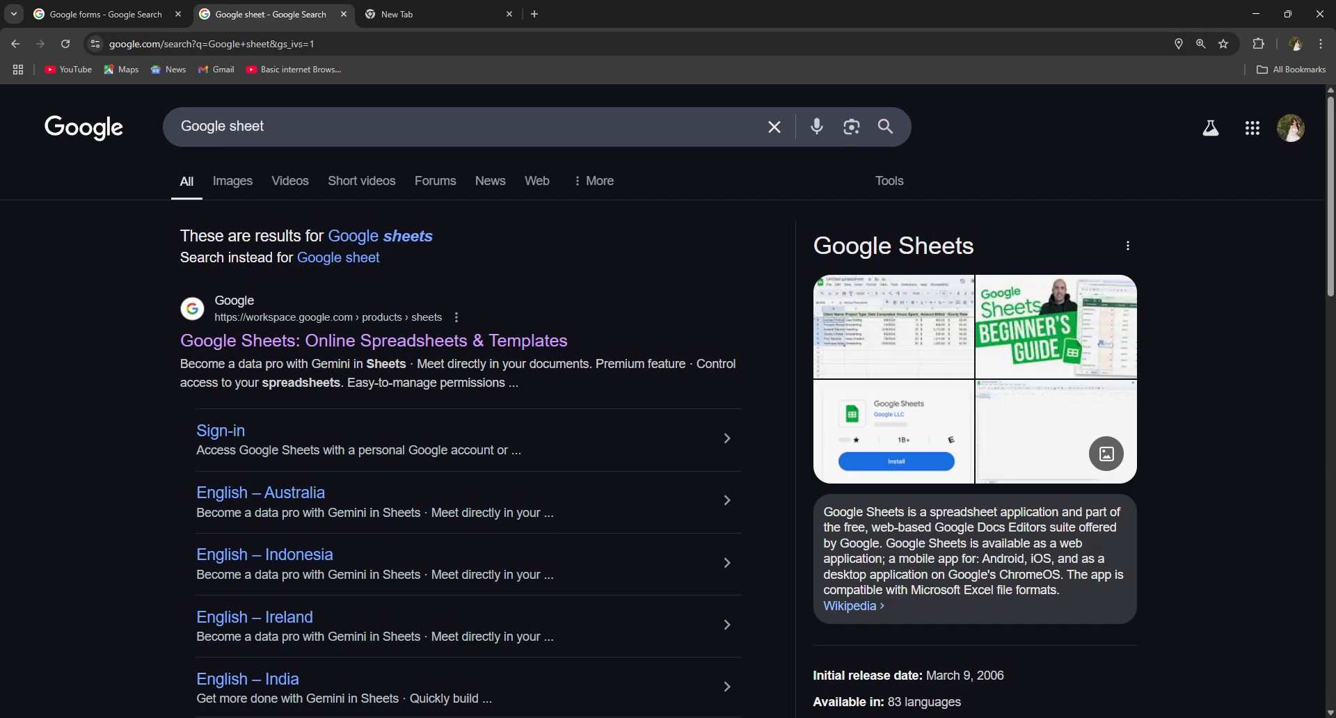
# - Open Google Forms from the Google forms search results
pyautogui.click(97, 14)
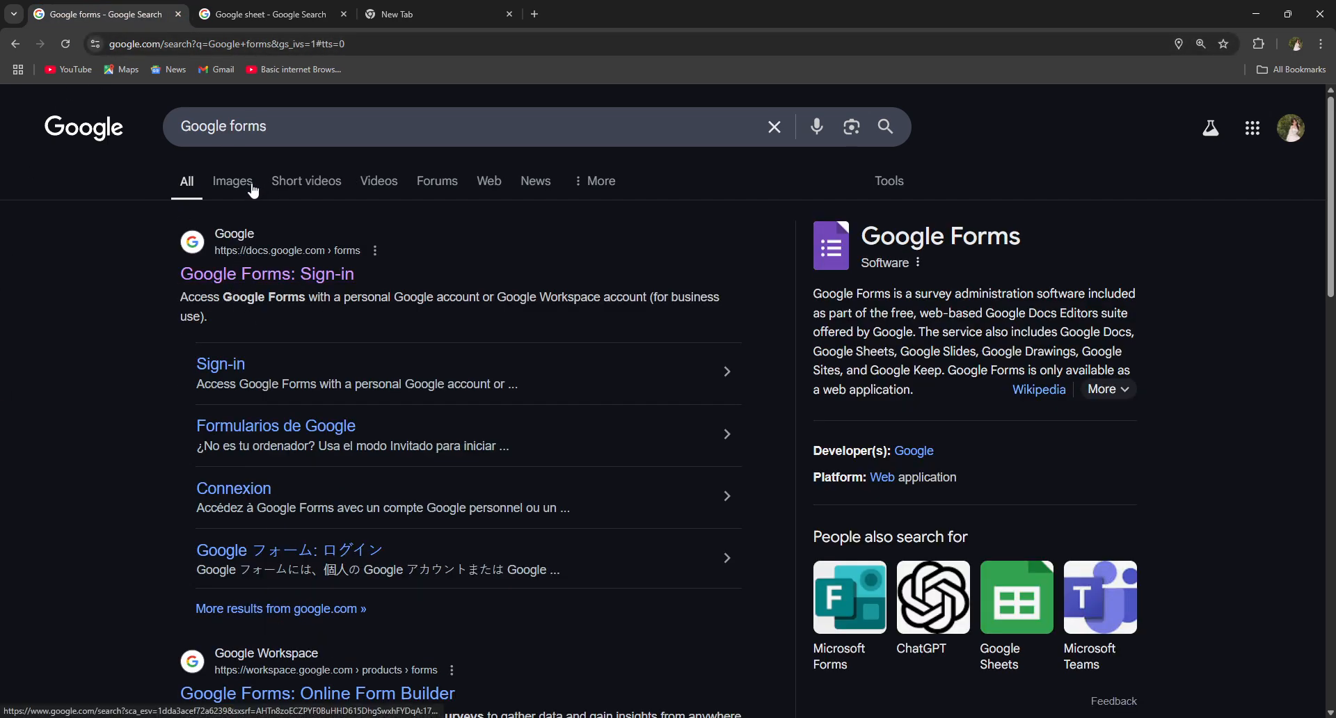
pyautogui.click(270, 275)
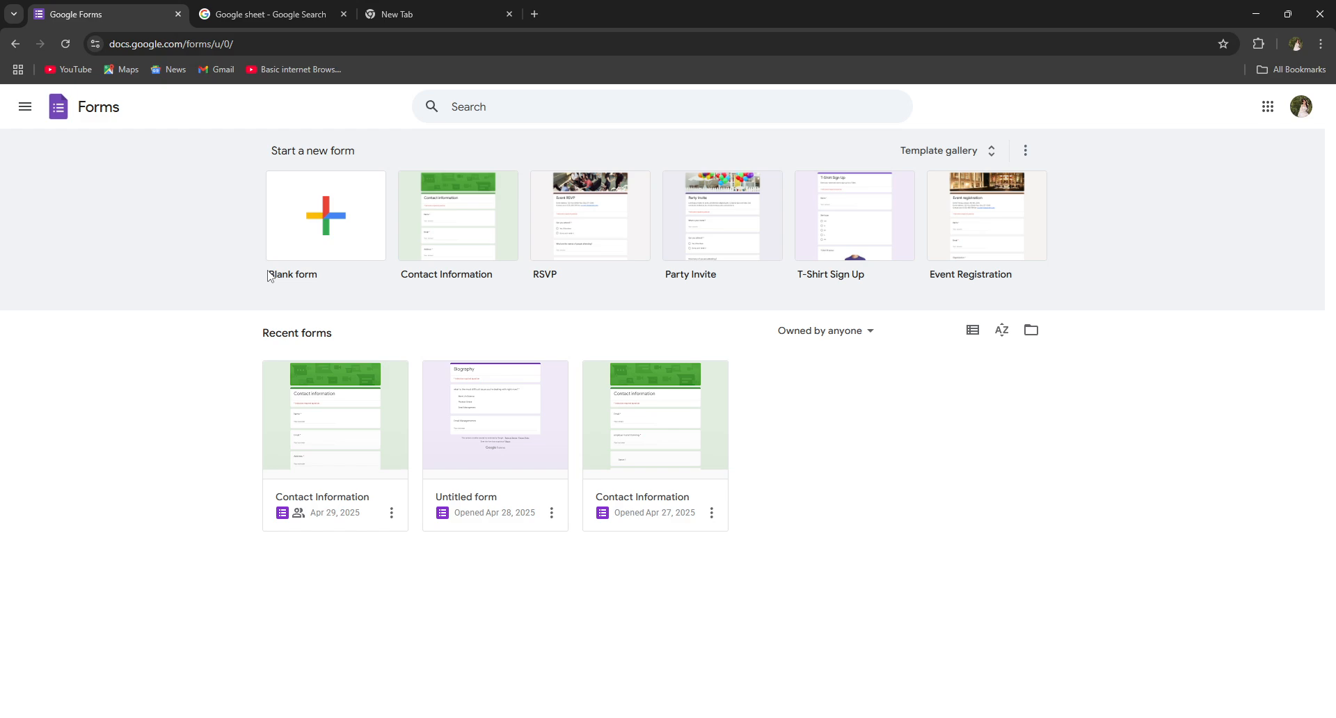
pyautogui.press('Down')
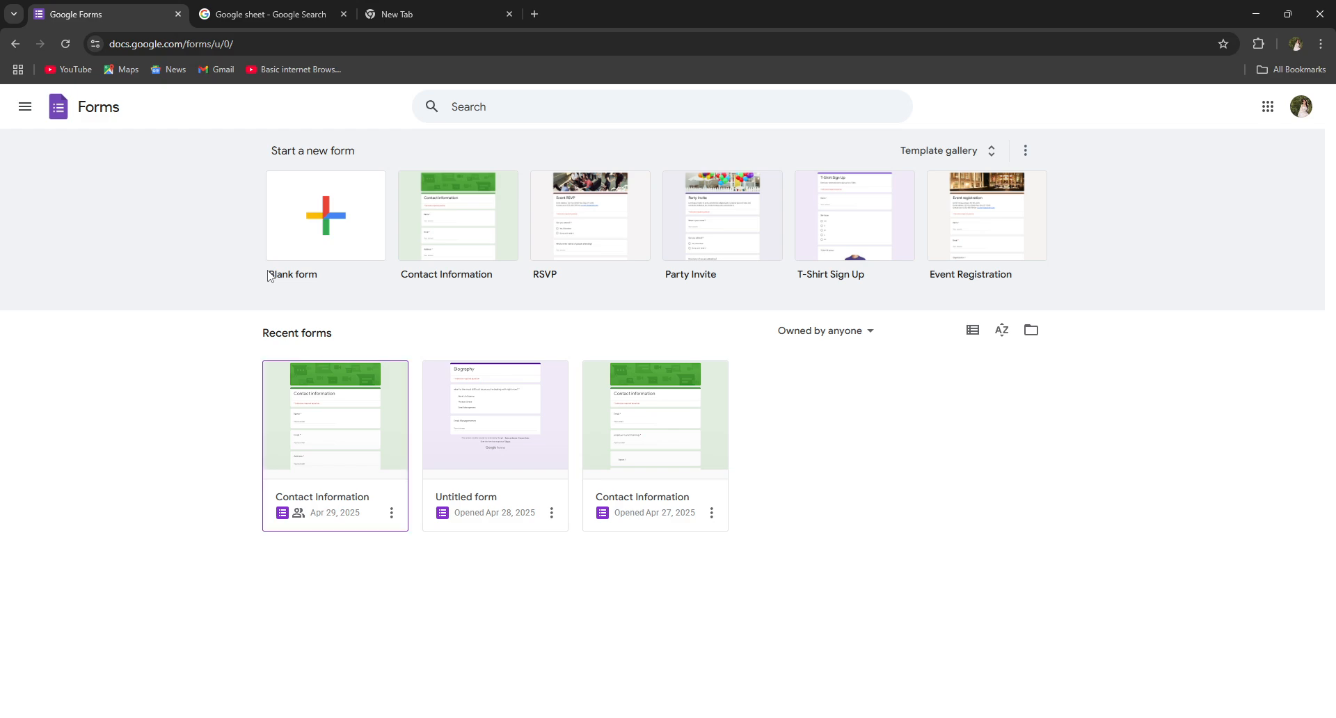
# - Look through the Find a Time template from the template gallery and return to the gallery
pyautogui.click(932, 155)
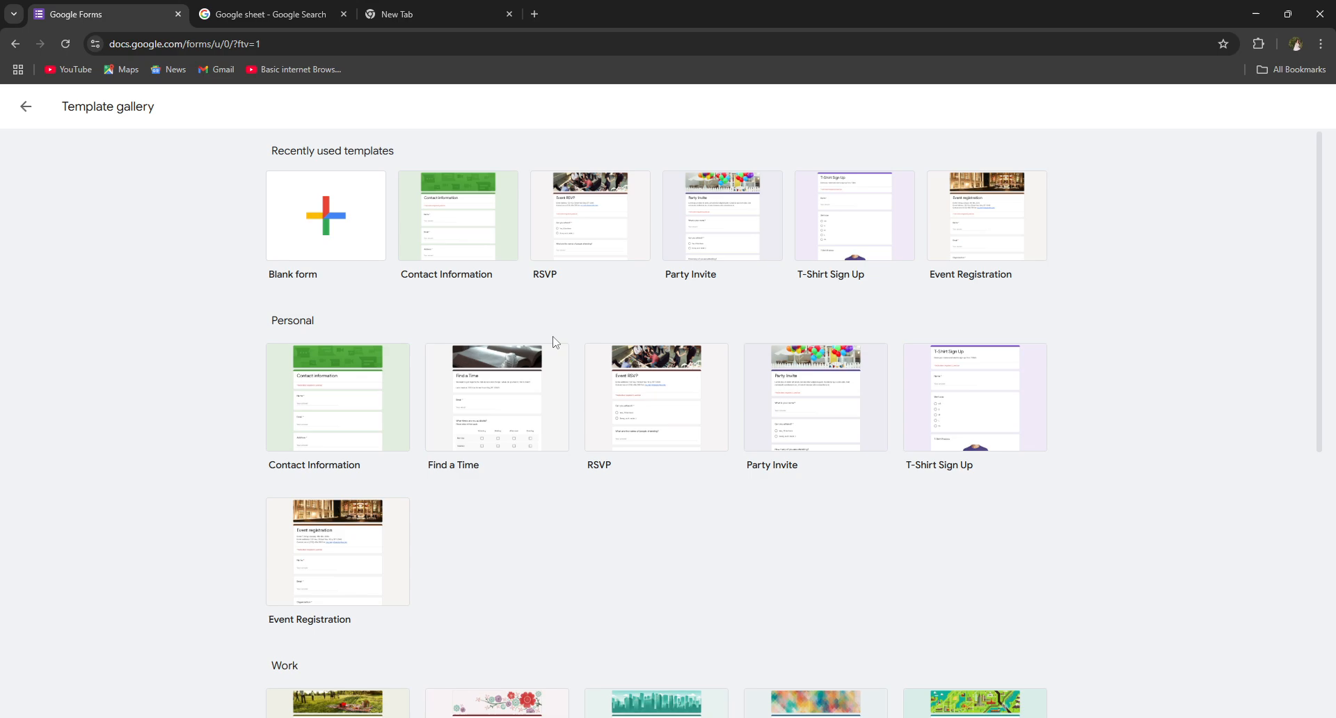
pyautogui.click(495, 402)
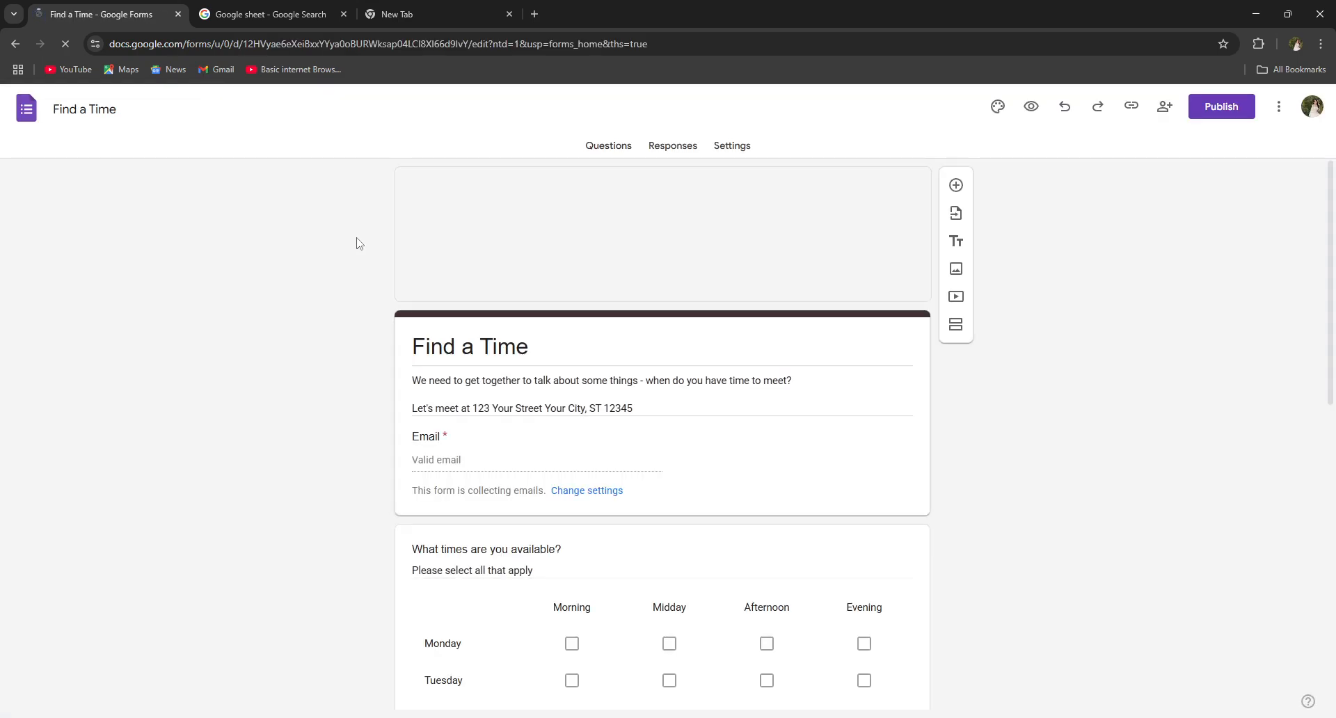
pyautogui.scroll(-6, 495, 537)
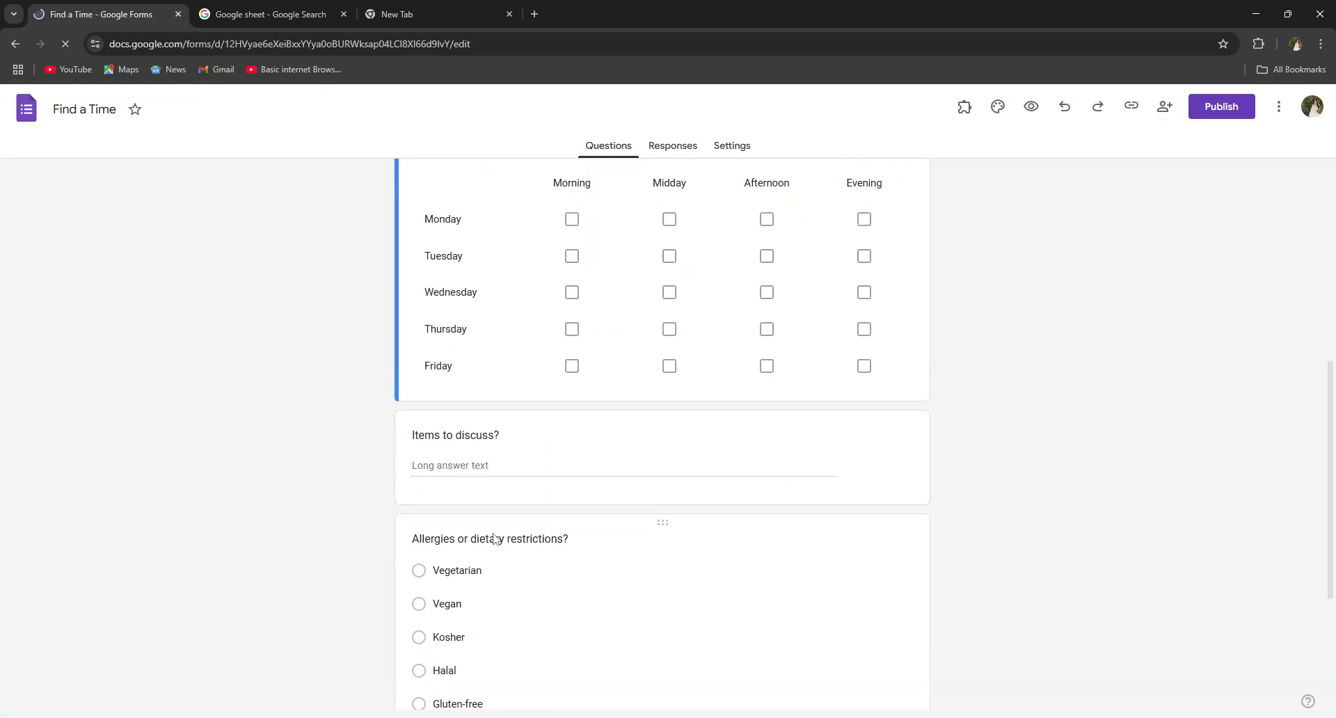
pyautogui.click(15, 43)
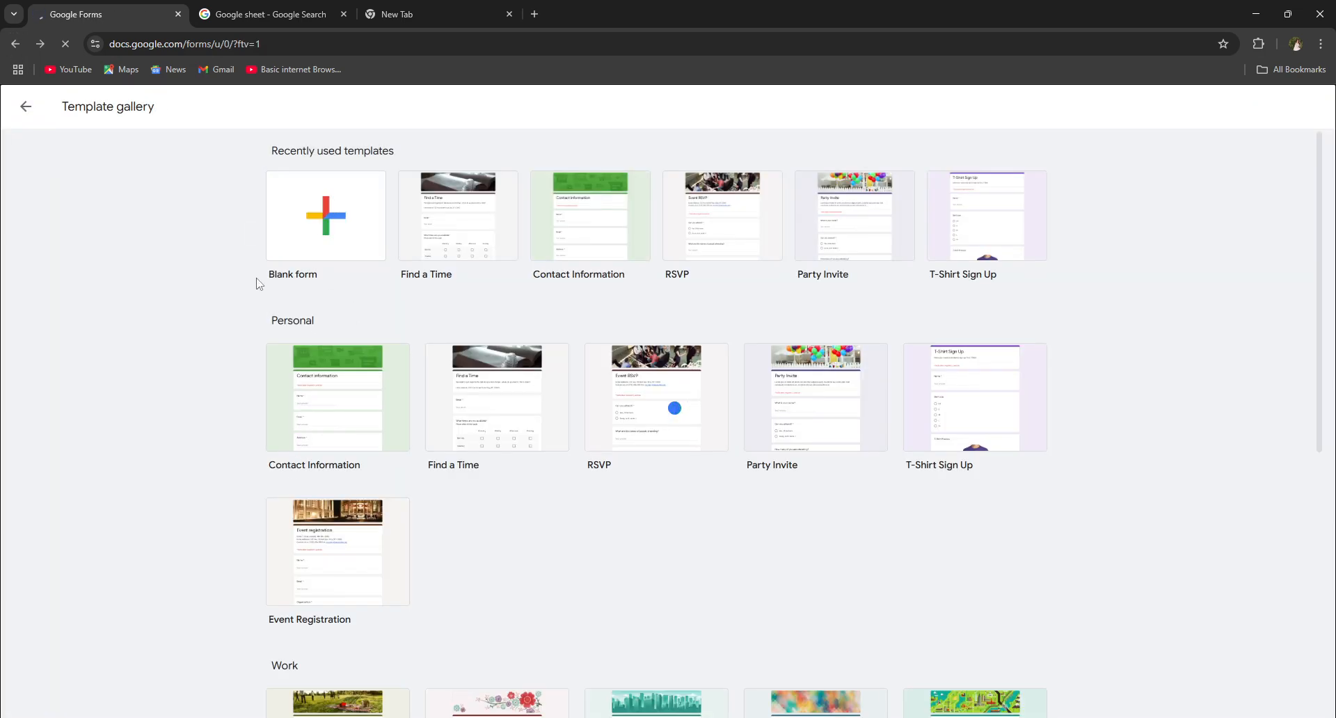
# - Create a blank form and make its first question "What is your name?" with a short answer
pyautogui.click(257, 280)
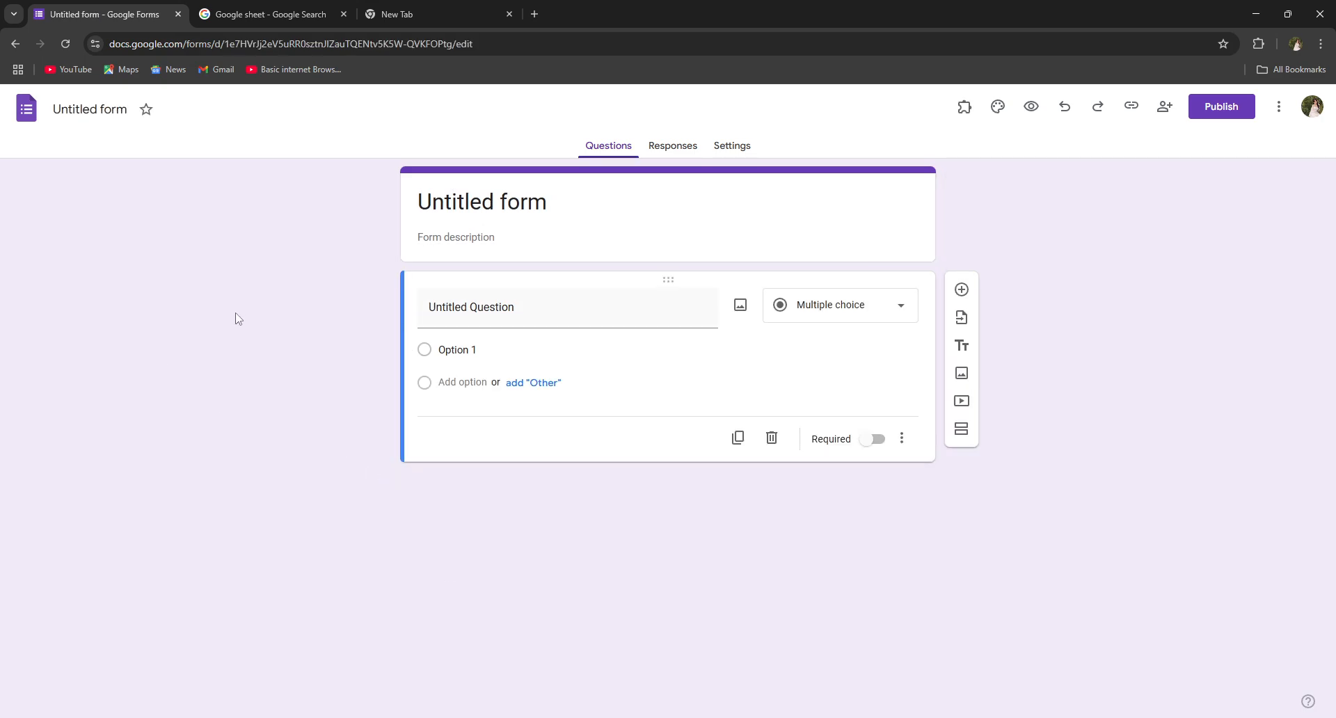
pyautogui.click(490, 311)
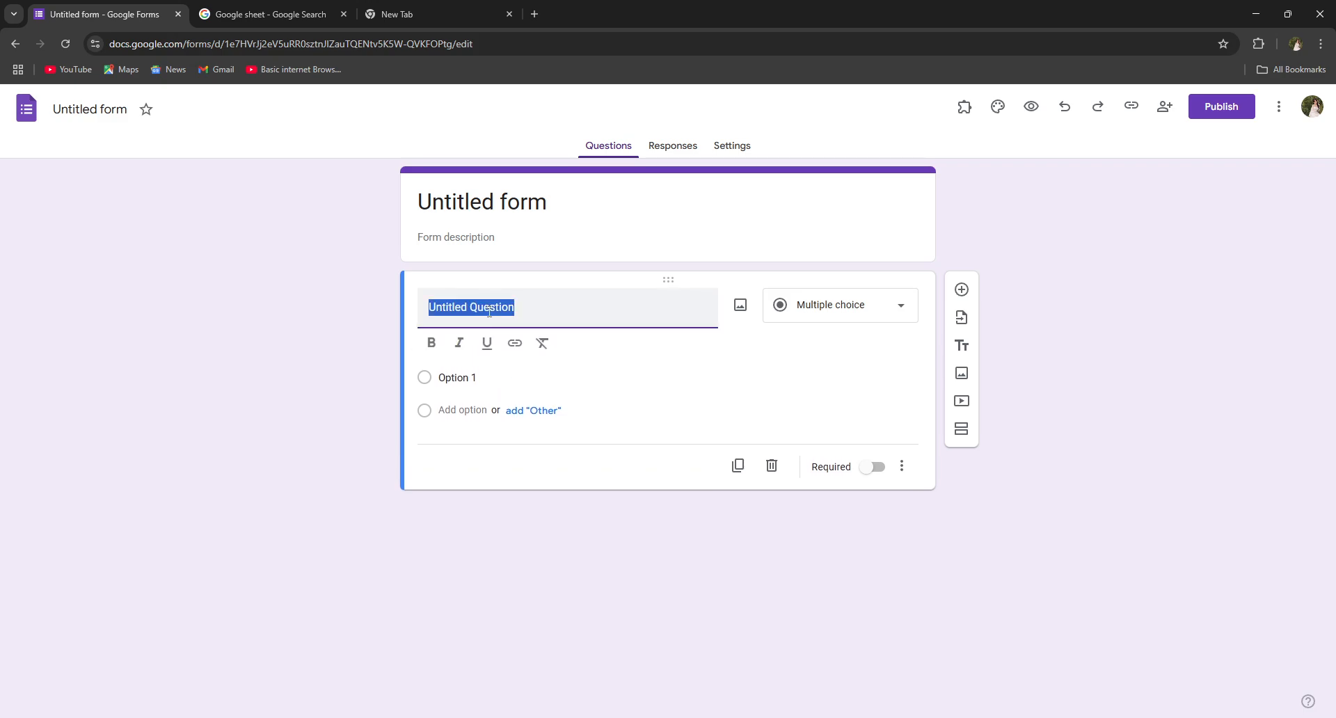
pyautogui.write('What is your n')
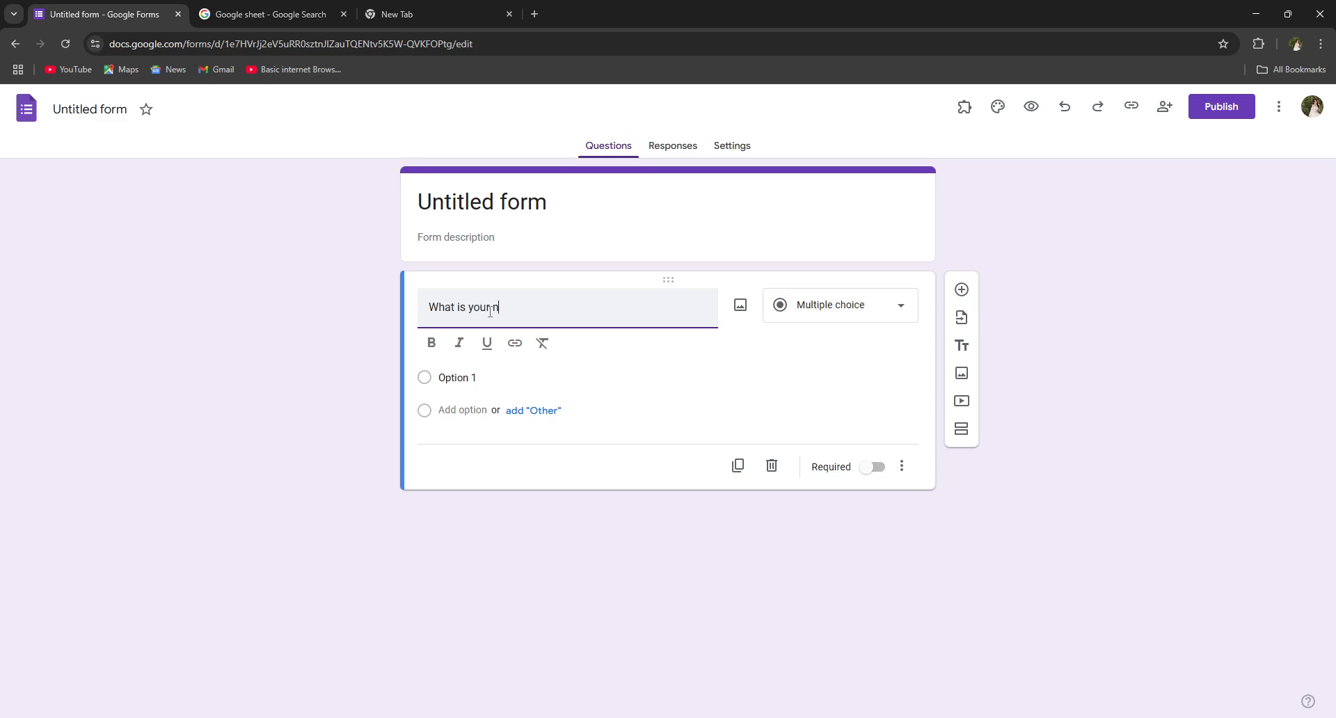
pyautogui.write('ame?')
pyautogui.click(370, 314)
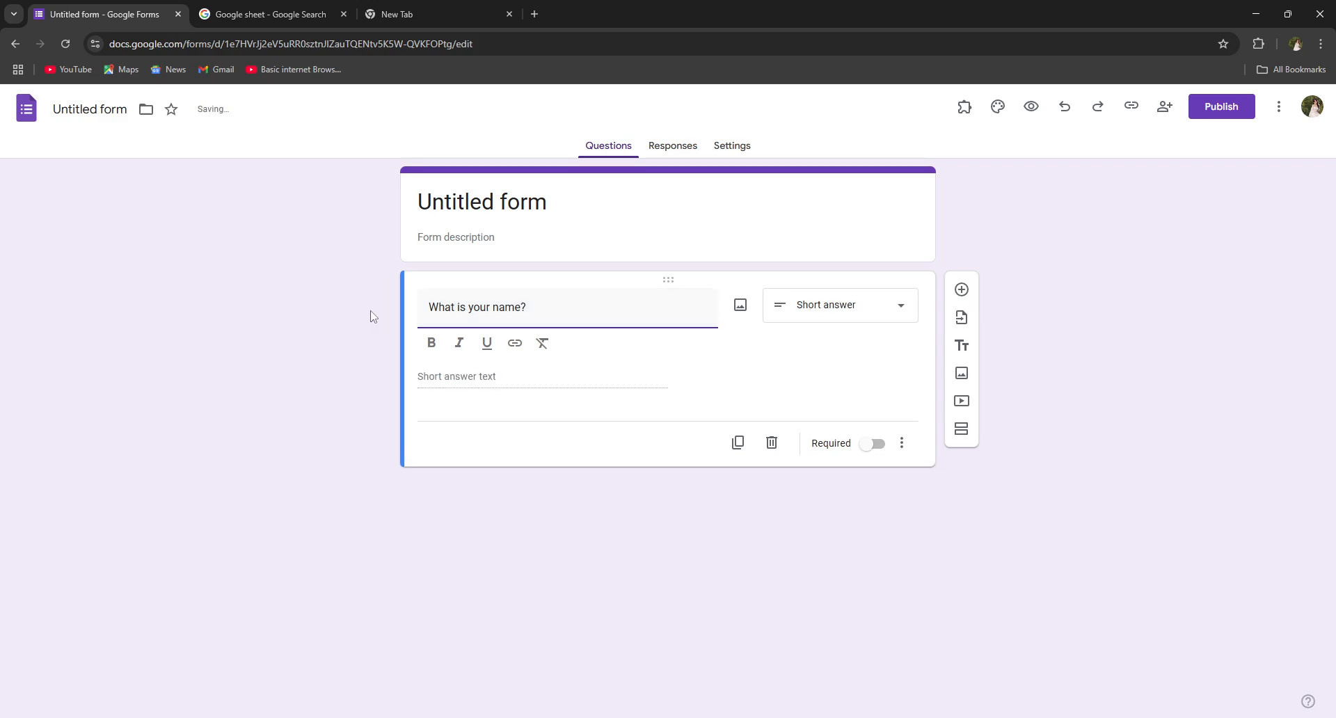
pyautogui.click(828, 309)
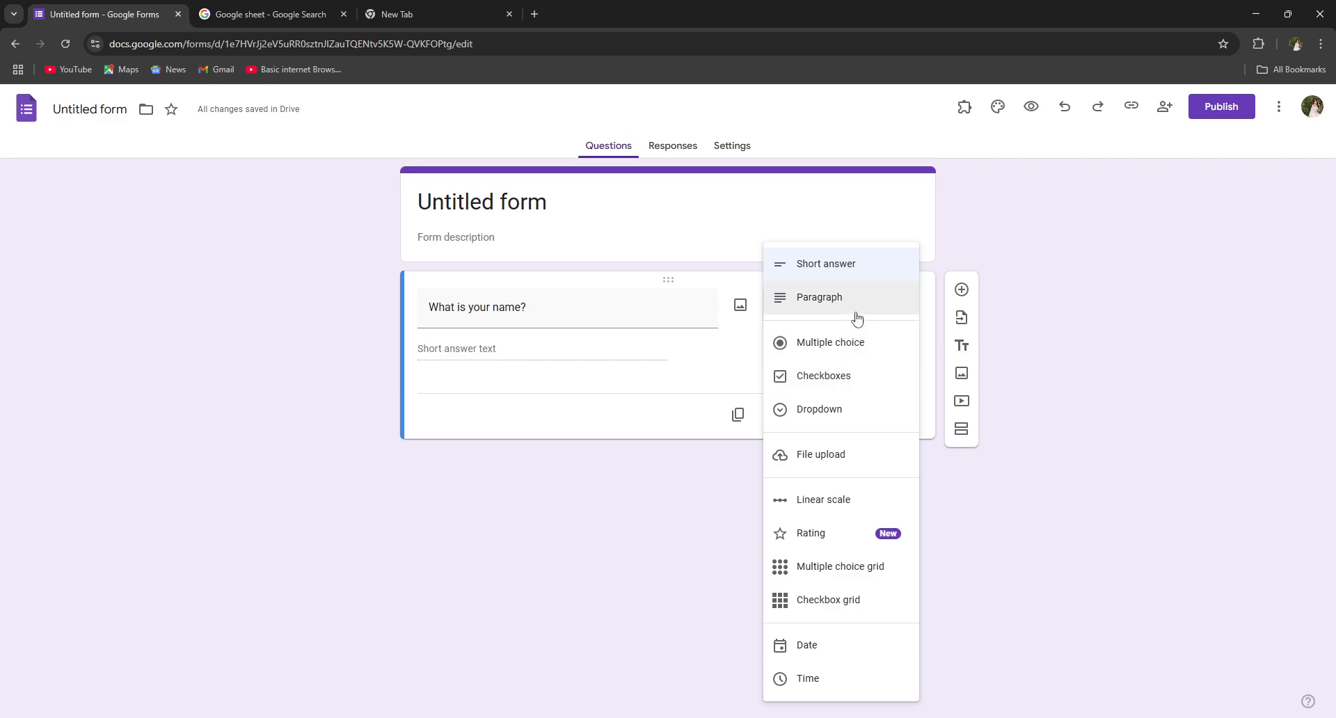
pyautogui.click(850, 277)
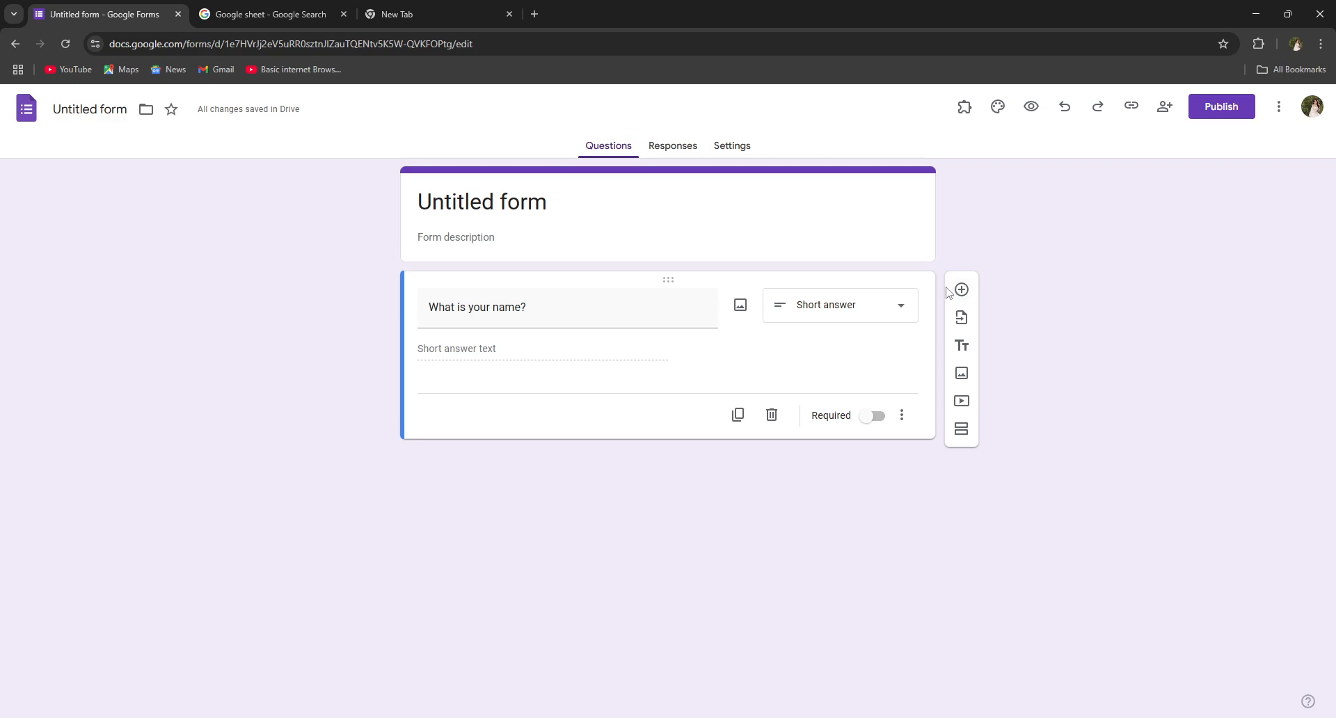
# - Change the form's title to "Foody.com"
pyautogui.click(508, 210)
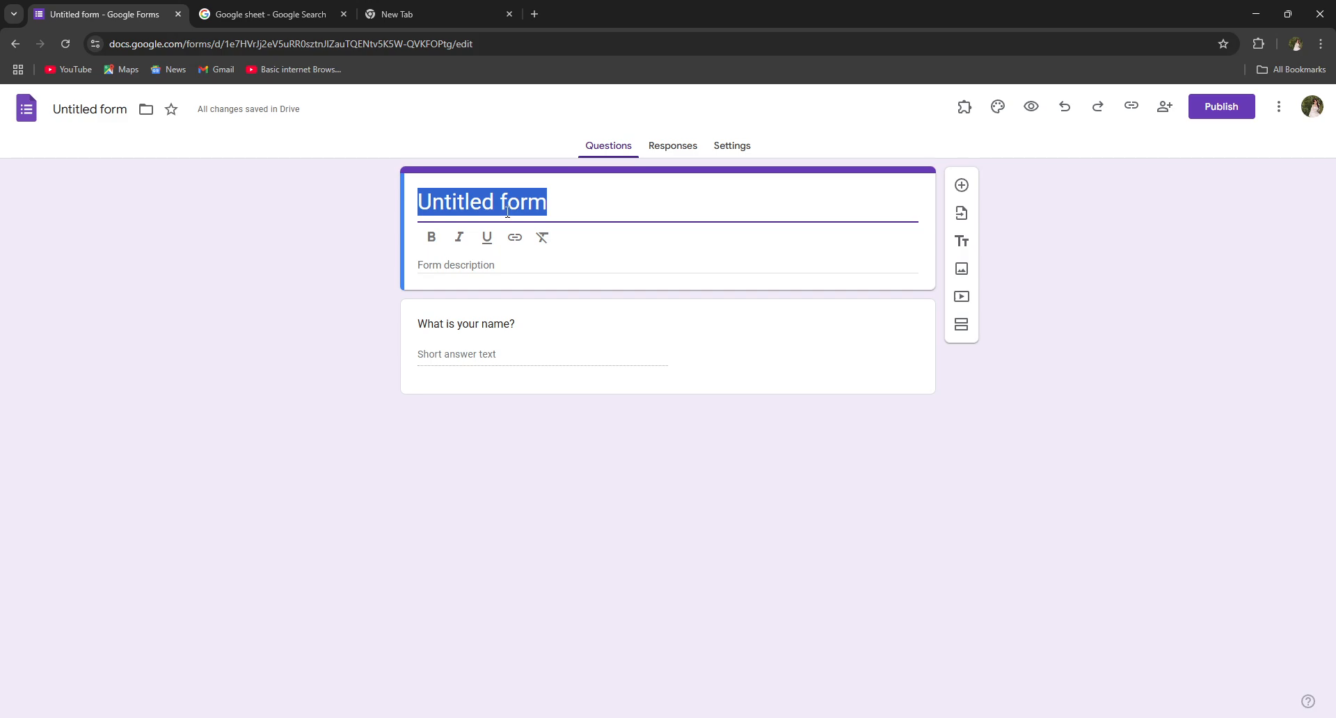
pyautogui.write('Fp')
pyautogui.press('BackSpace')
pyautogui.write('o')
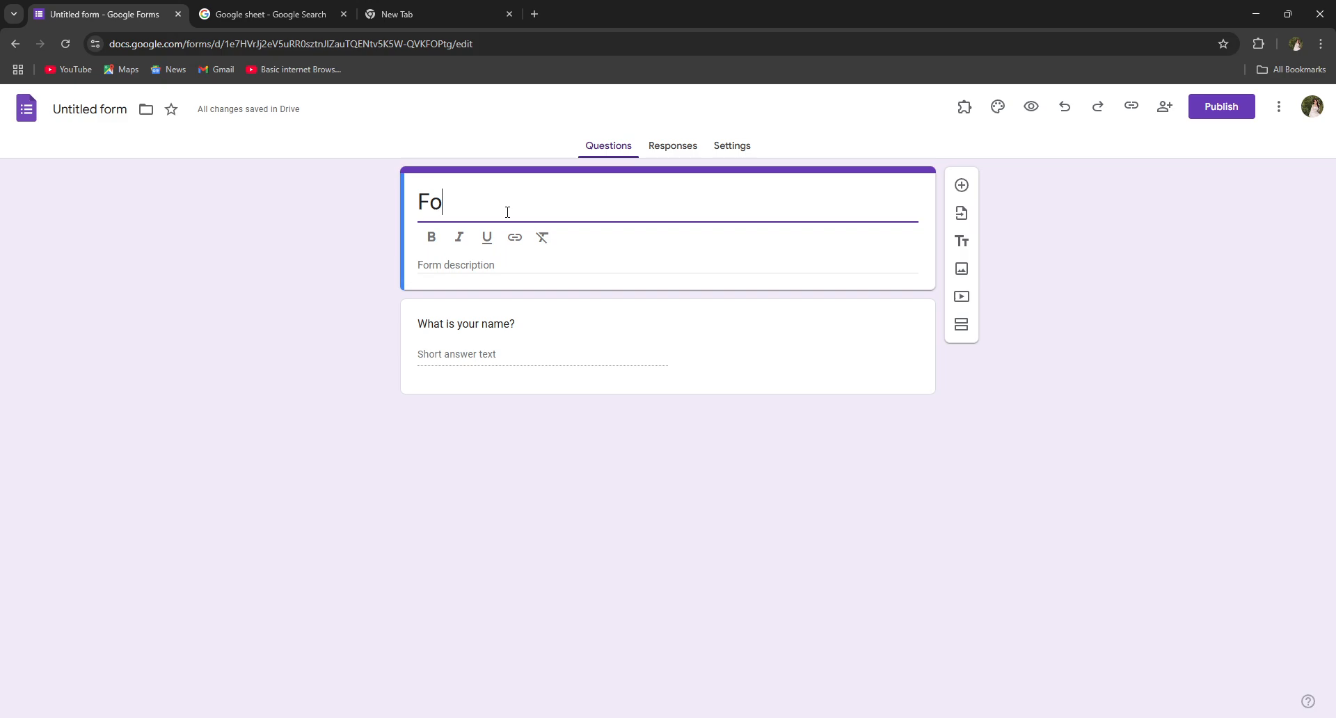
pyautogui.write('ody.')
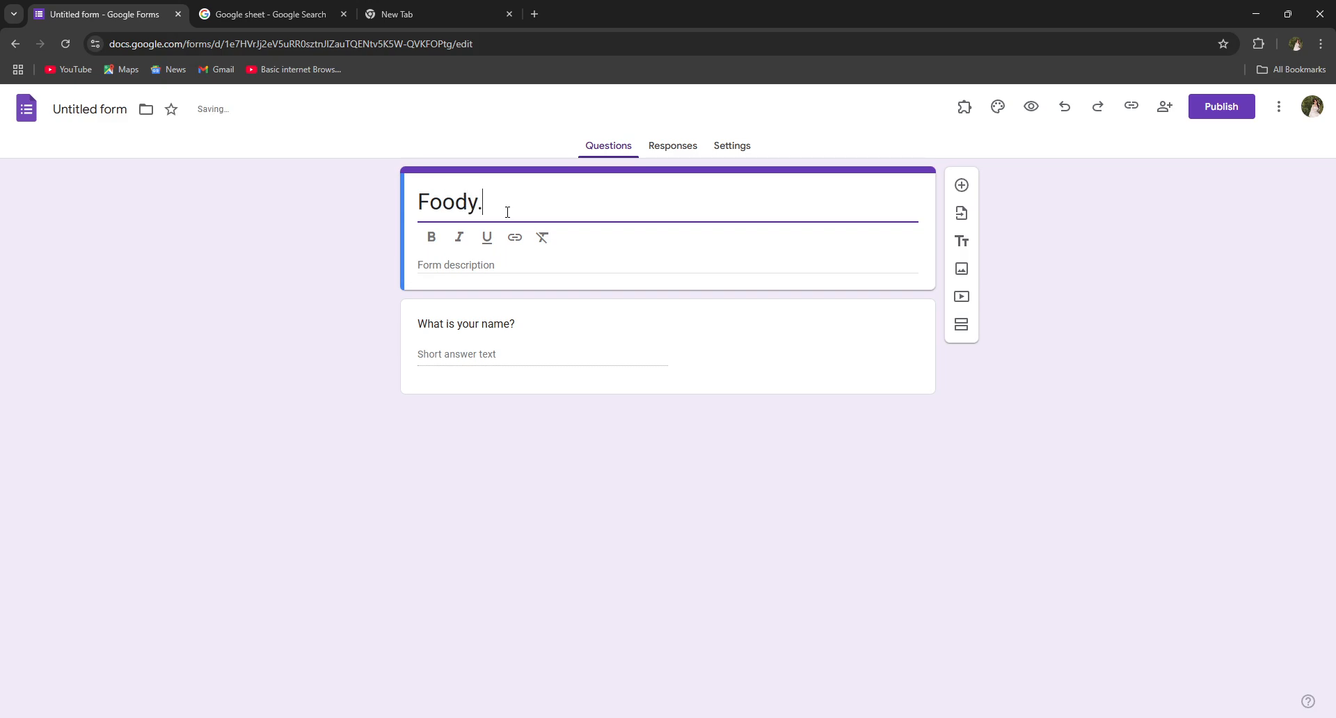
pyautogui.write('com')
pyautogui.click(410, 527)
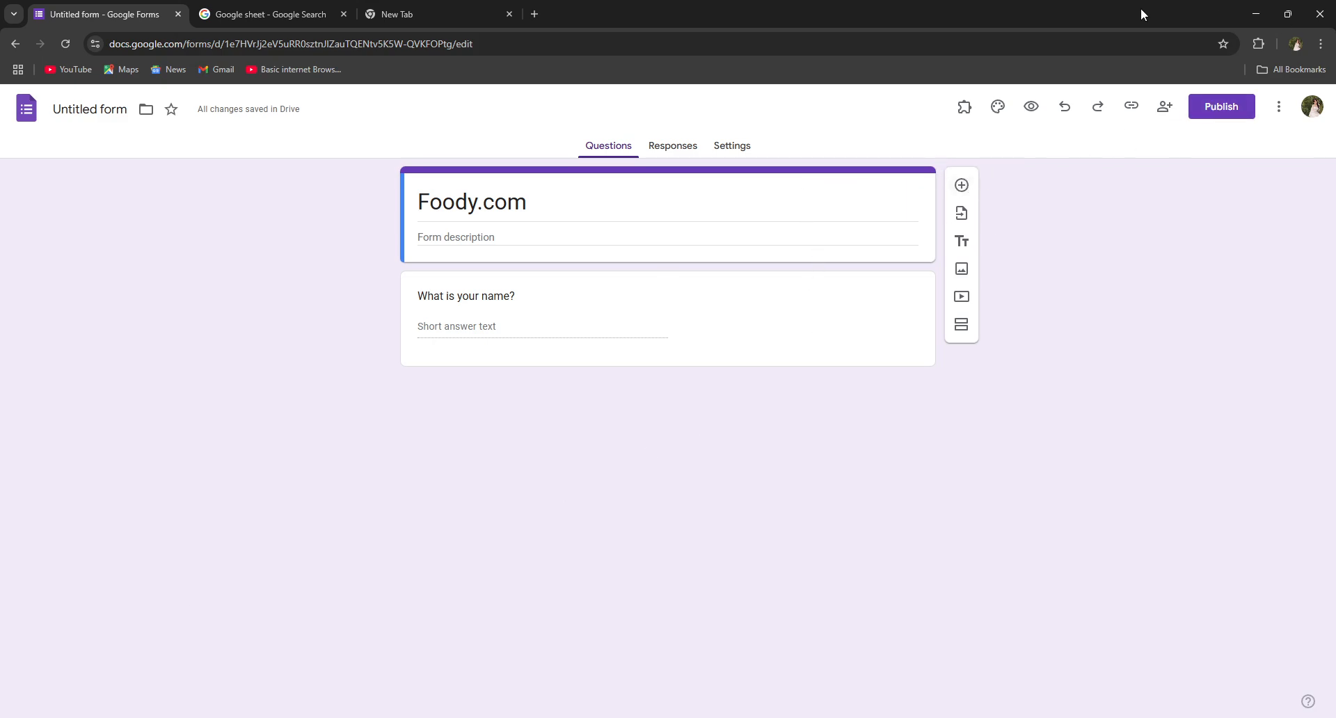
# - Add the question "What is your age?" above the name question and make it a short answer
pyautogui.click(961, 185)
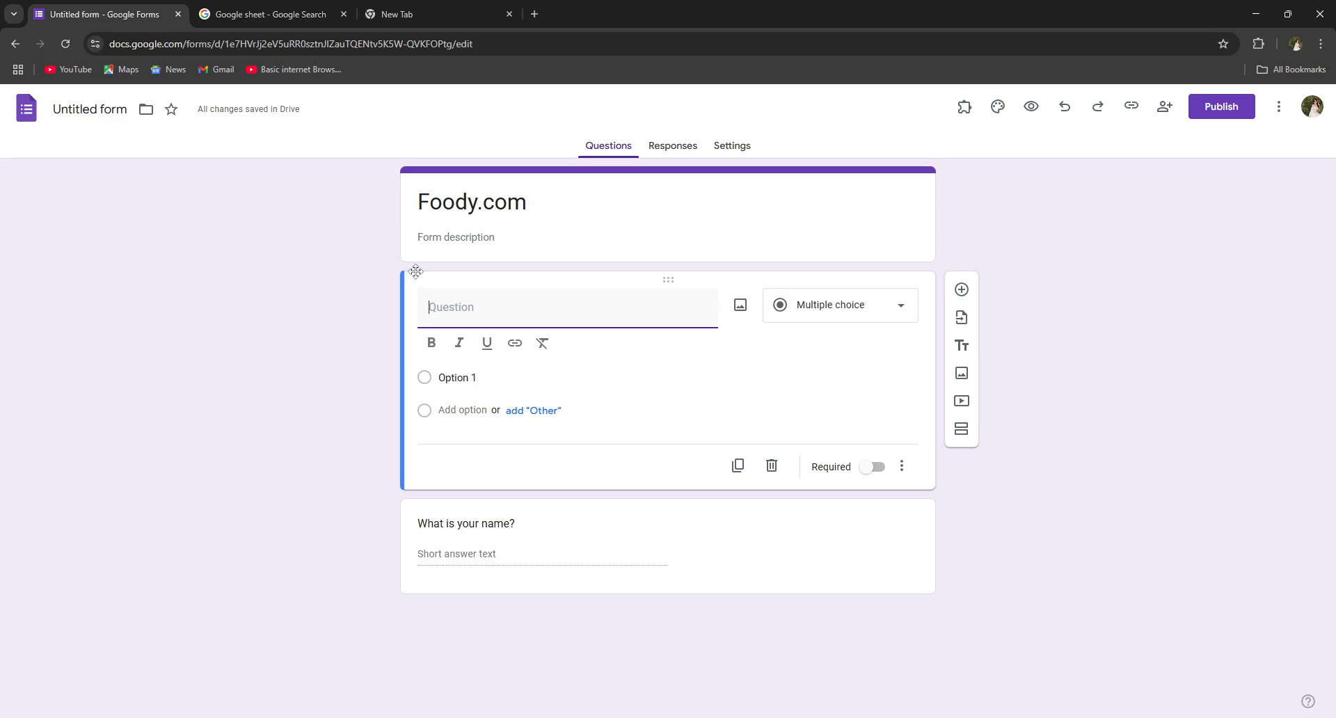
pyautogui.write('What is your age')
pyautogui.click(807, 315)
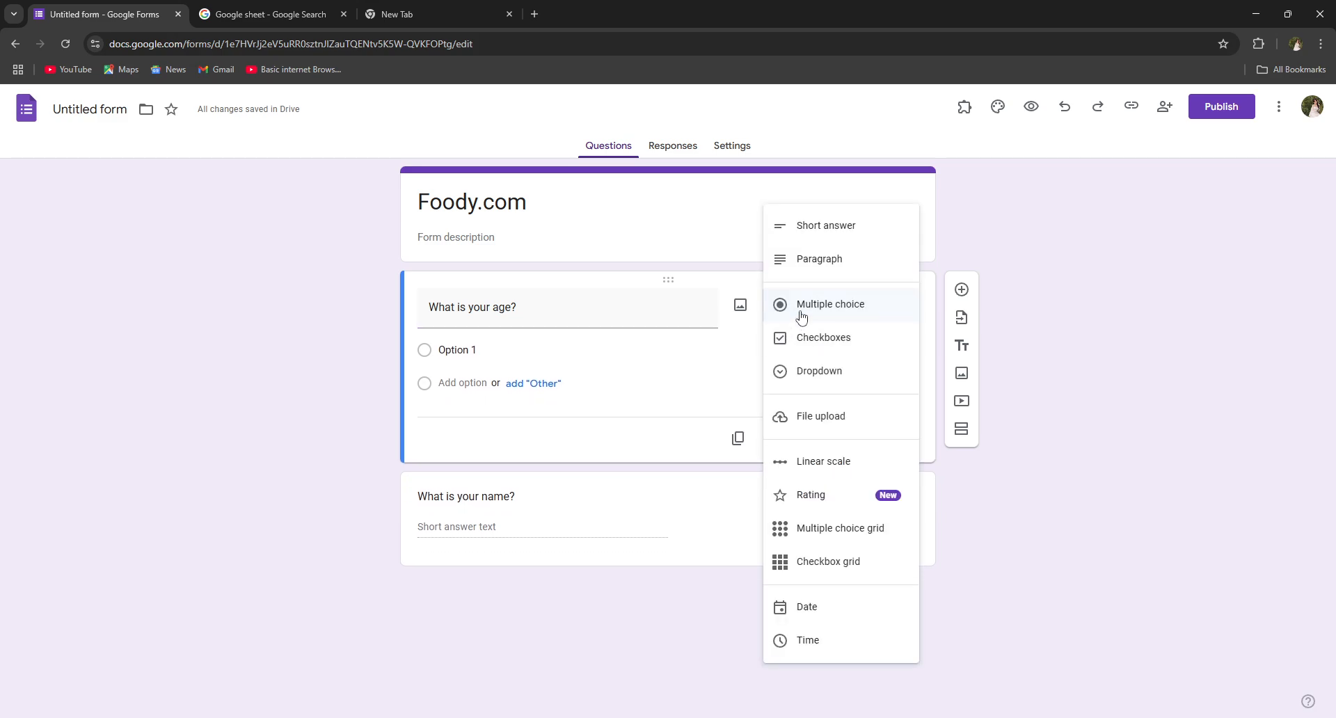
pyautogui.click(800, 227)
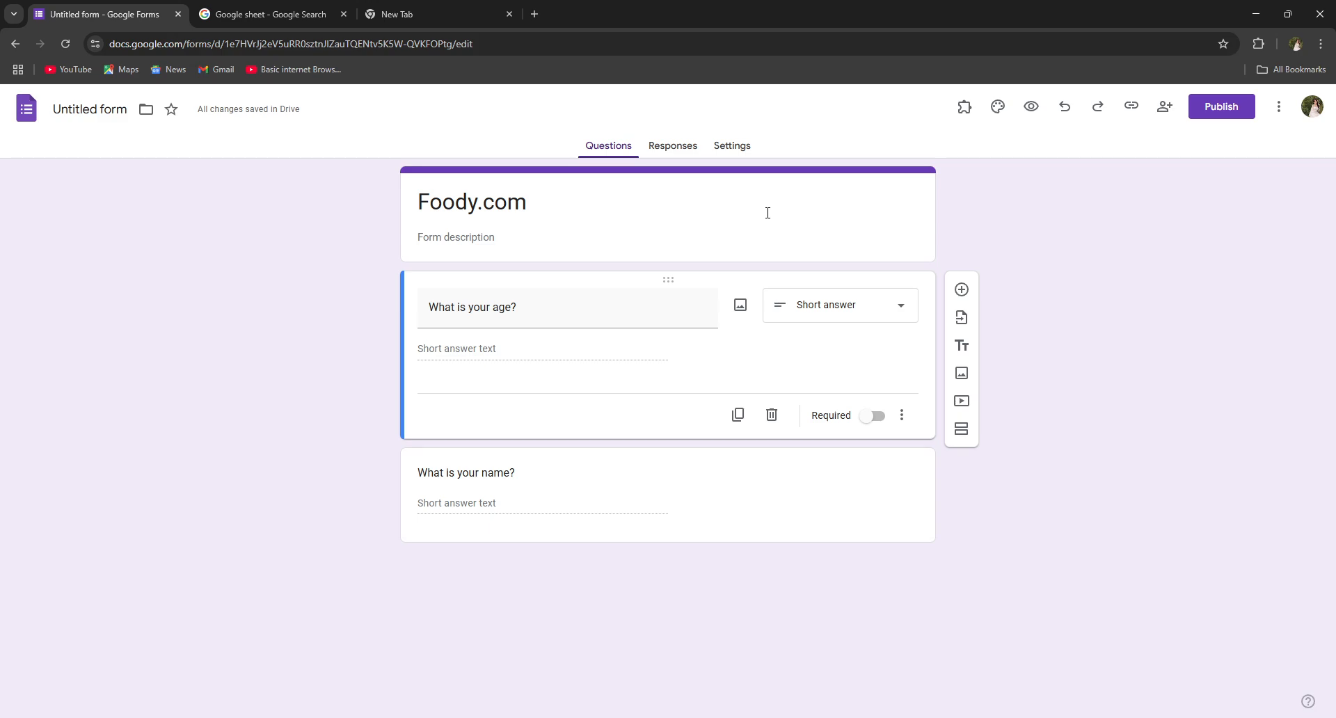
# - Add the multiple-choice question "Which on describes you best?" below the age question
pyautogui.click(961, 290)
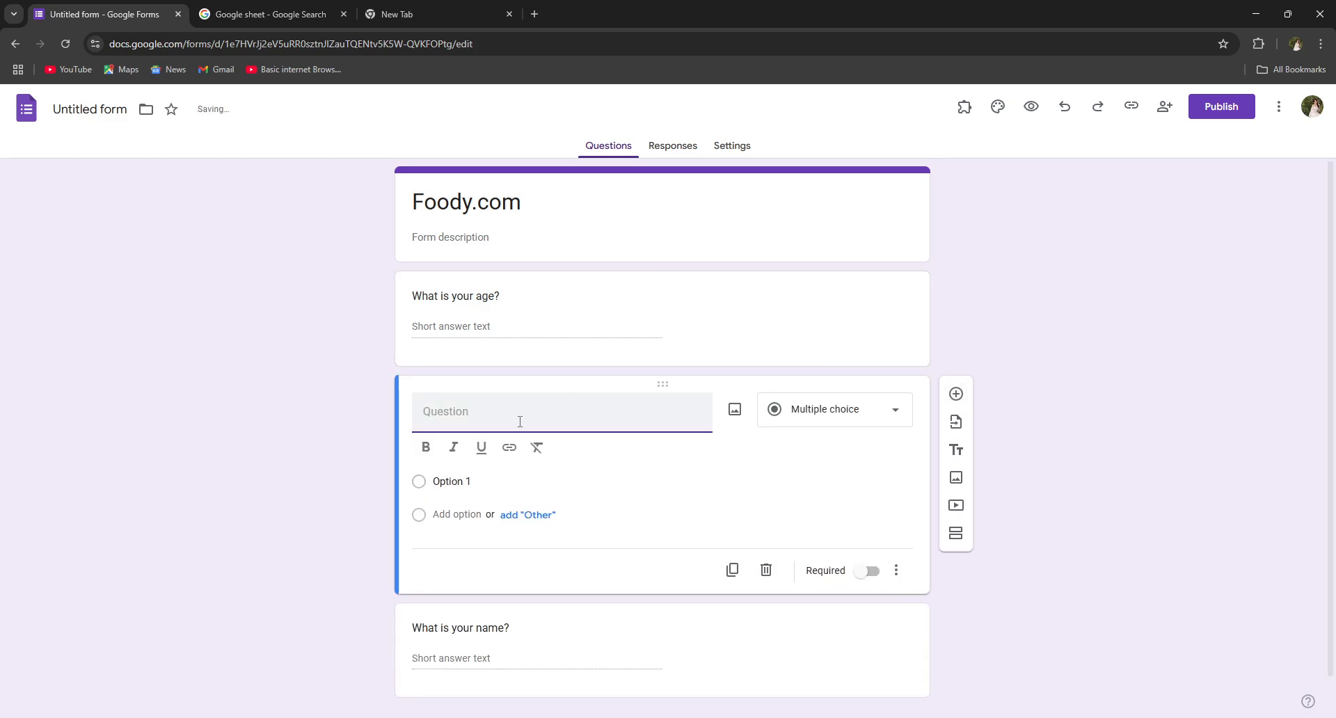
pyautogui.write('W')
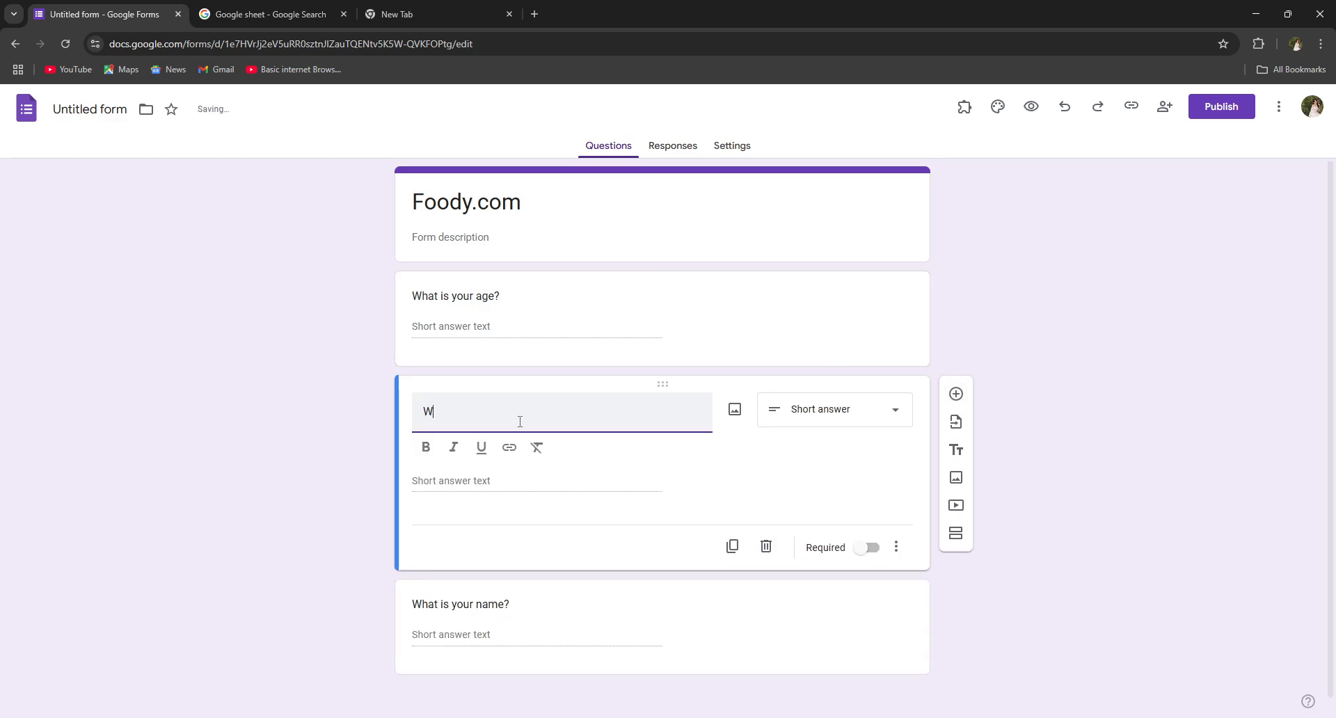
pyautogui.write('ich')
pyautogui.press('BackSpace')
pyautogui.press('BackSpace')
pyautogui.press('BackSpace')
pyautogui.write('hich on descr')
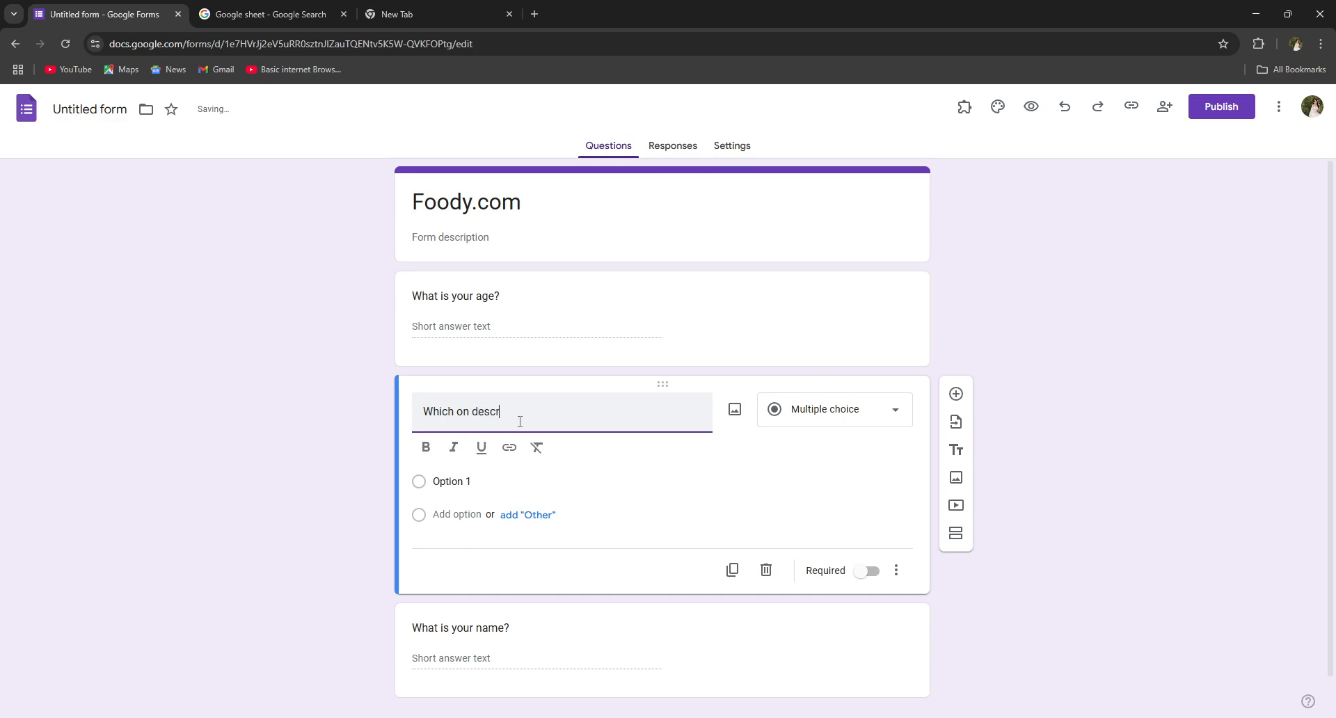
pyautogui.write('ibes you best?')
# - Give the "Which on describes you best?" question the answer options "Monkey" and "Lion"
pyautogui.click(454, 480)
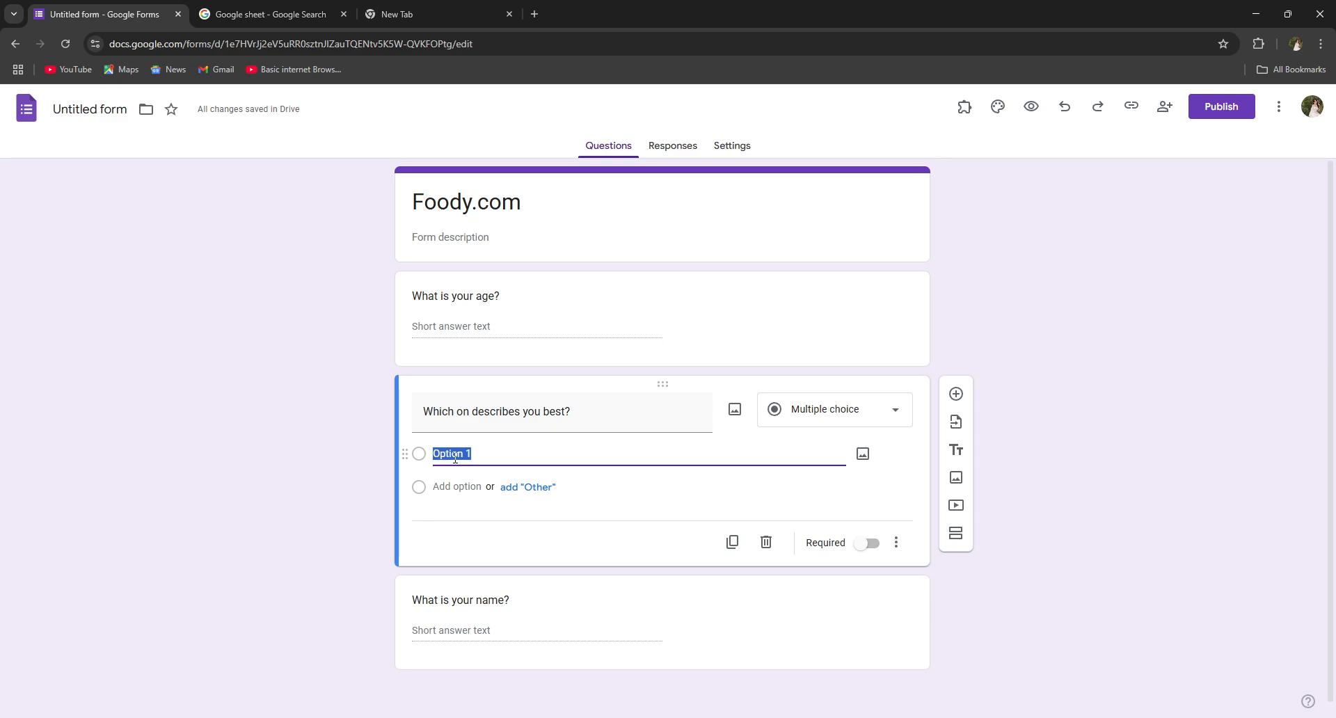
pyautogui.write('Mo')
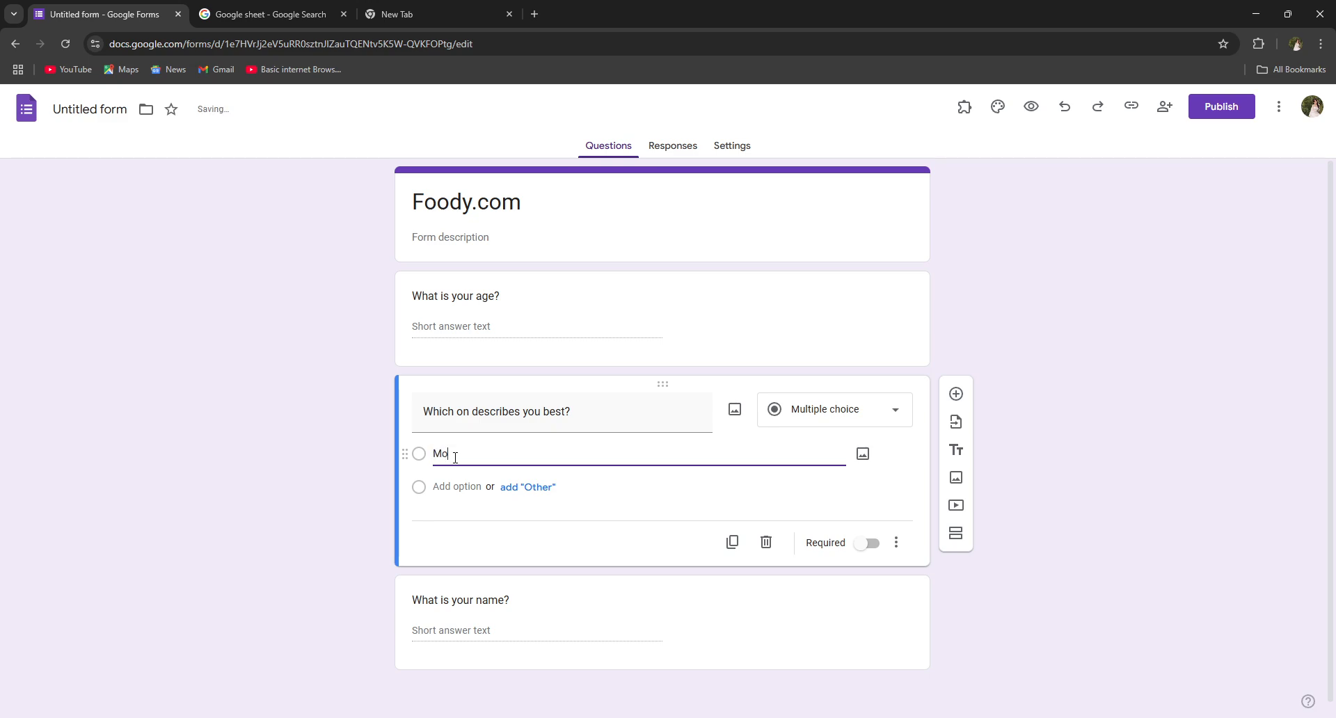
pyautogui.write('nkey')
pyautogui.click(443, 501)
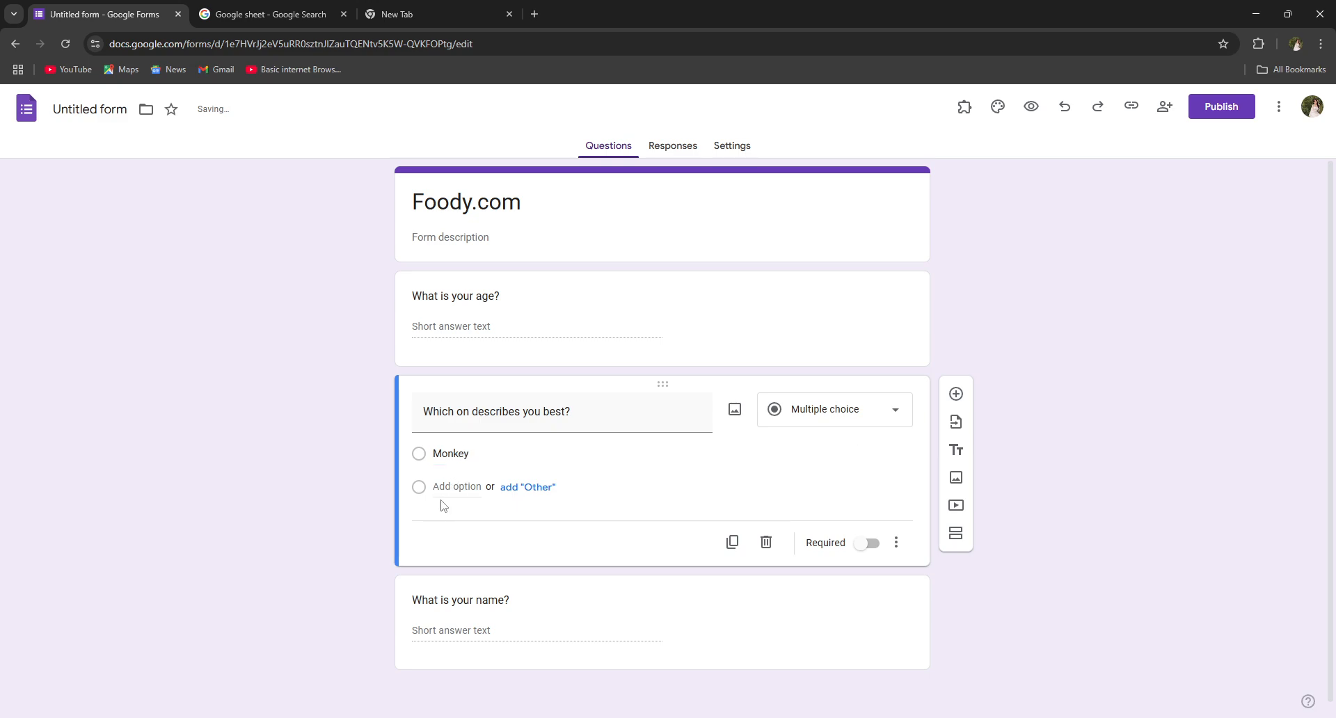
pyautogui.click(456, 487)
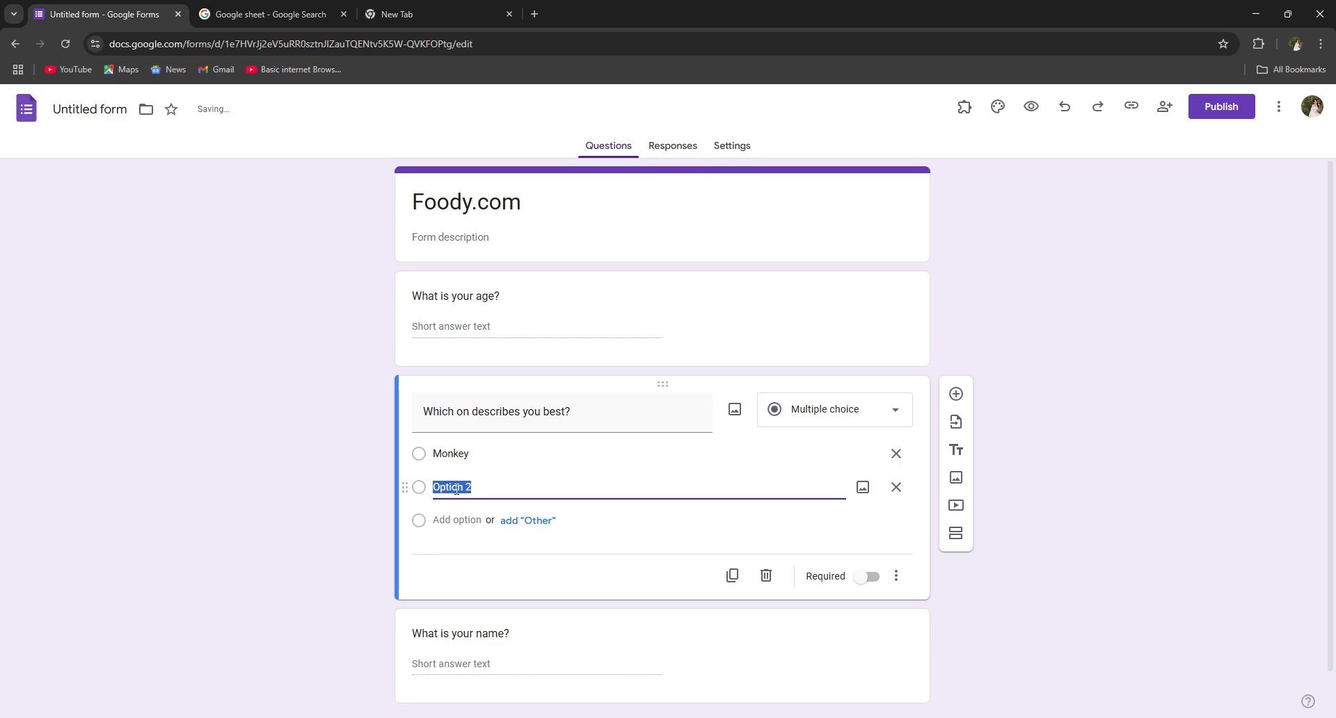
pyautogui.write('Lu')
pyautogui.click(173, 481)
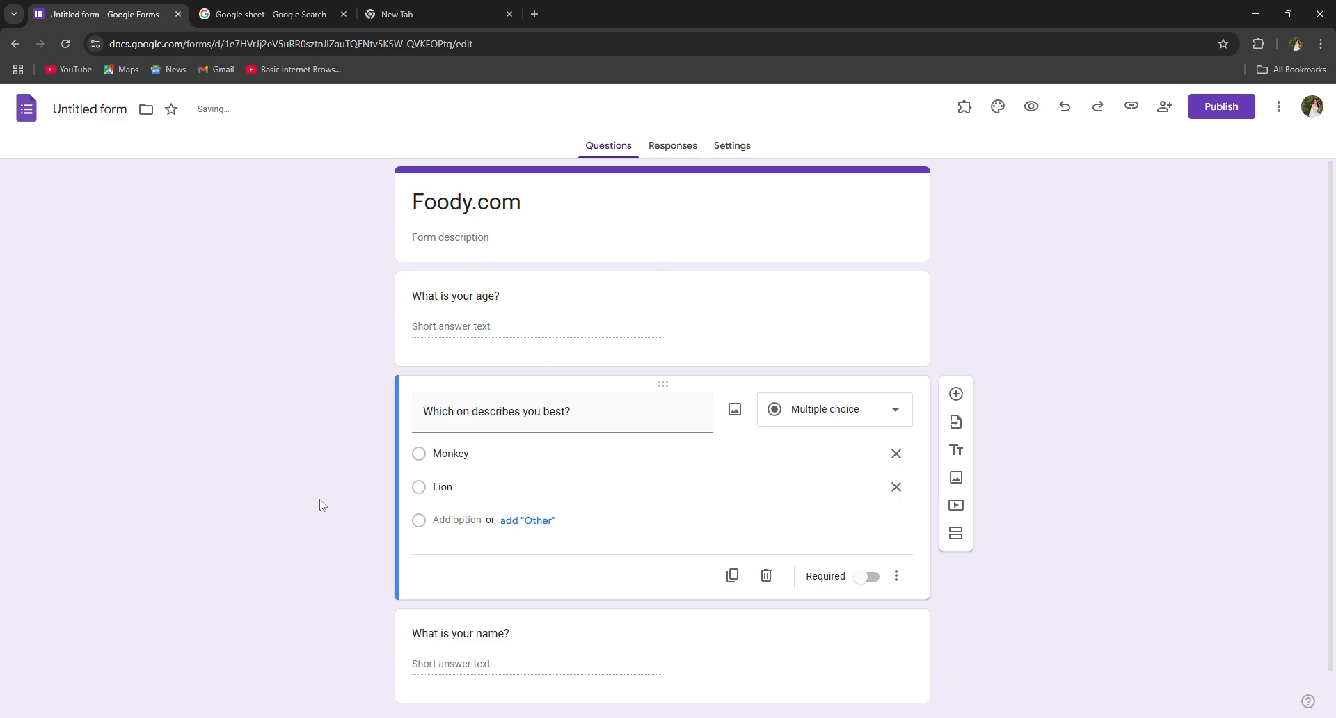
# - Add the question "What types of music do you prefer?" below the Monkey/Lion question and set its type to Checkboxes
pyautogui.scroll(-1, 411, 500)
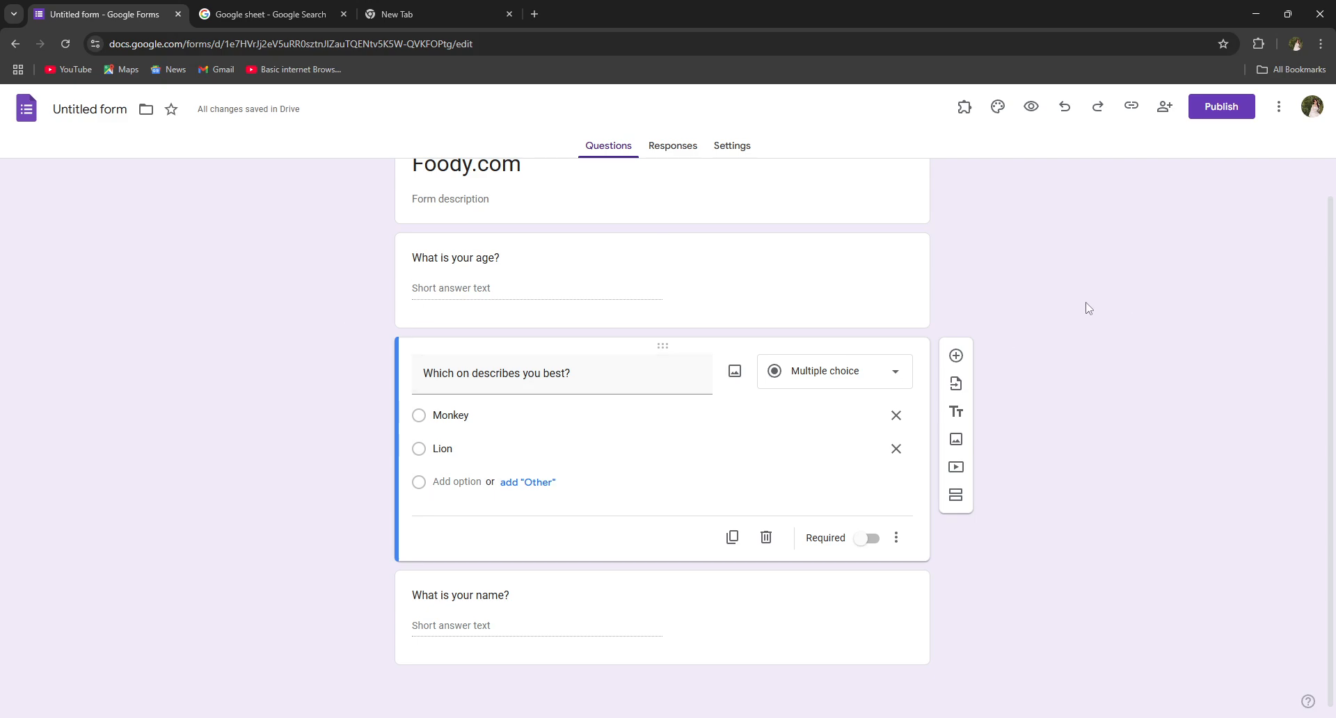
pyautogui.click(956, 355)
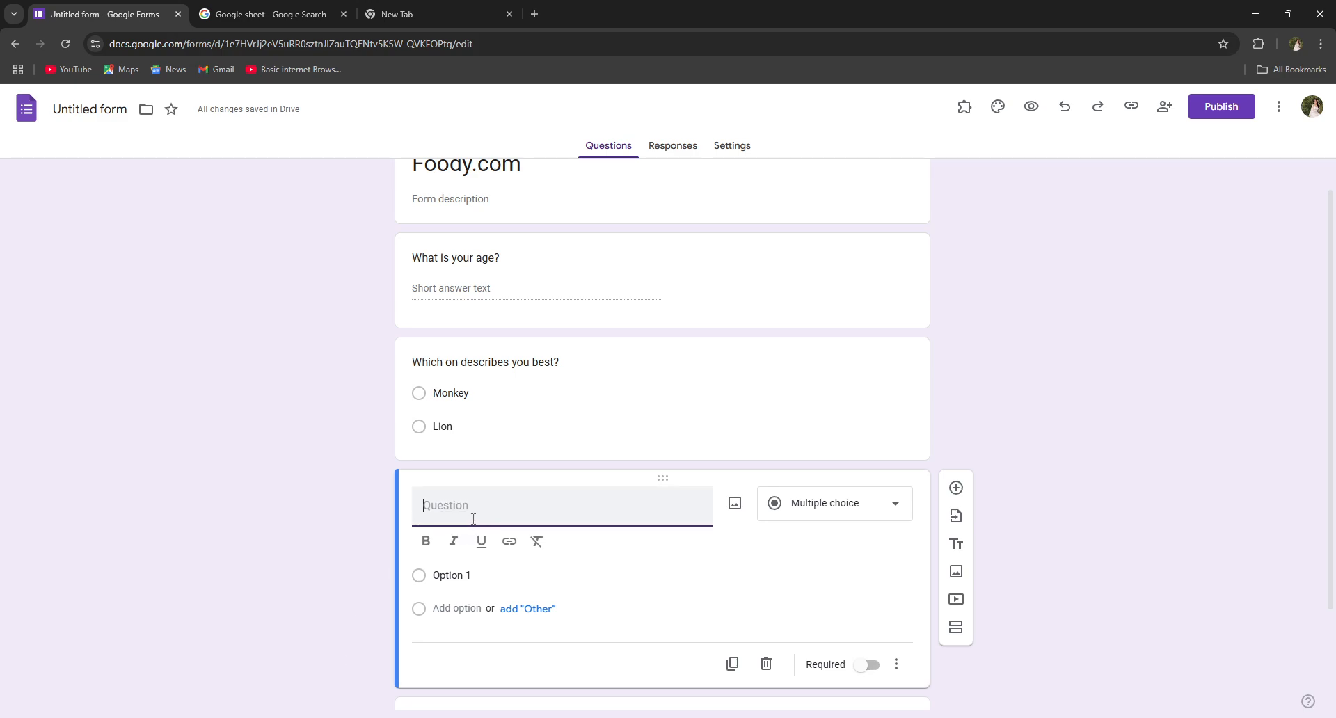
pyautogui.write('What types ')
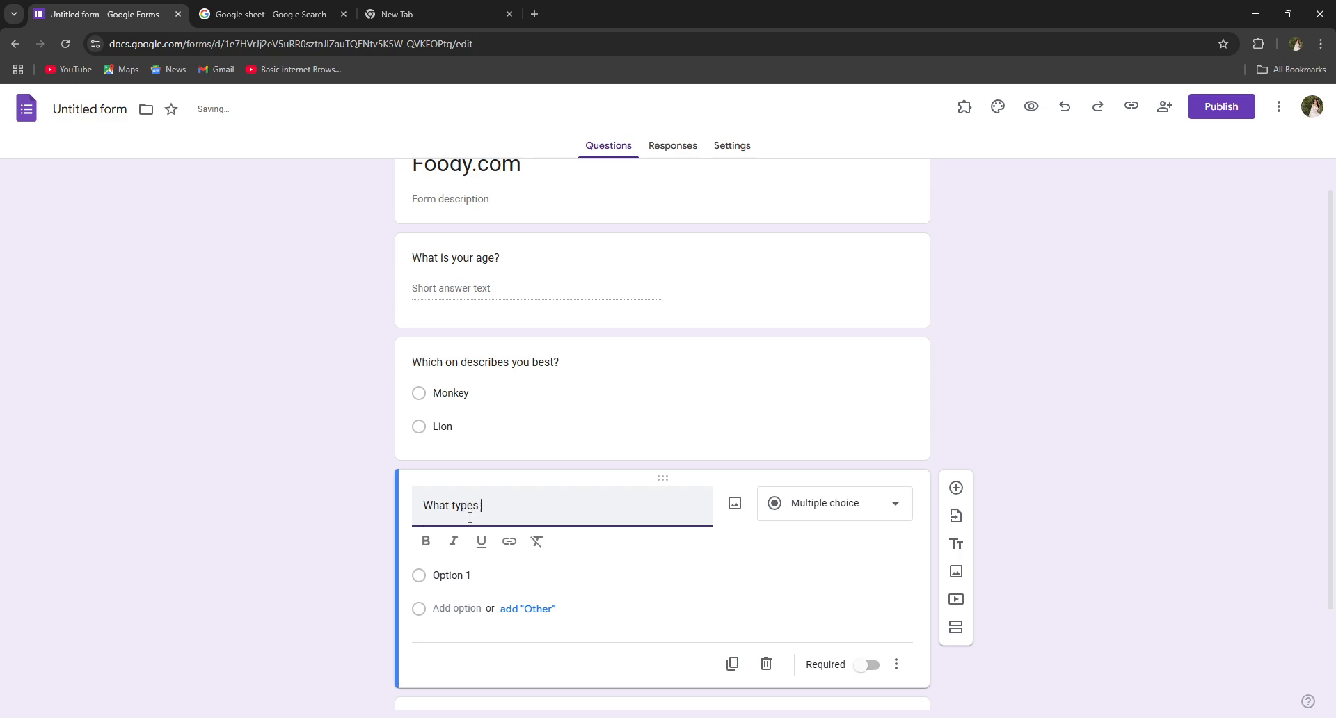
pyautogui.write('of music do y')
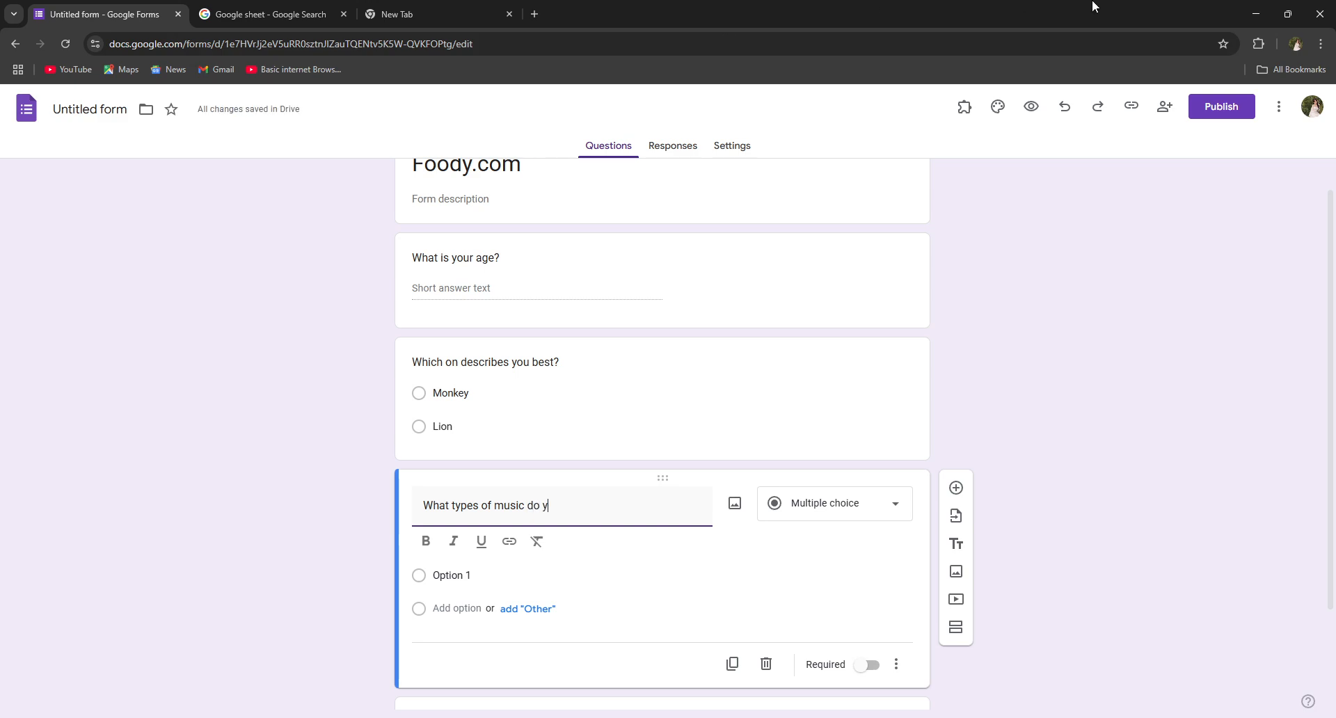
pyautogui.write('ou prefer')
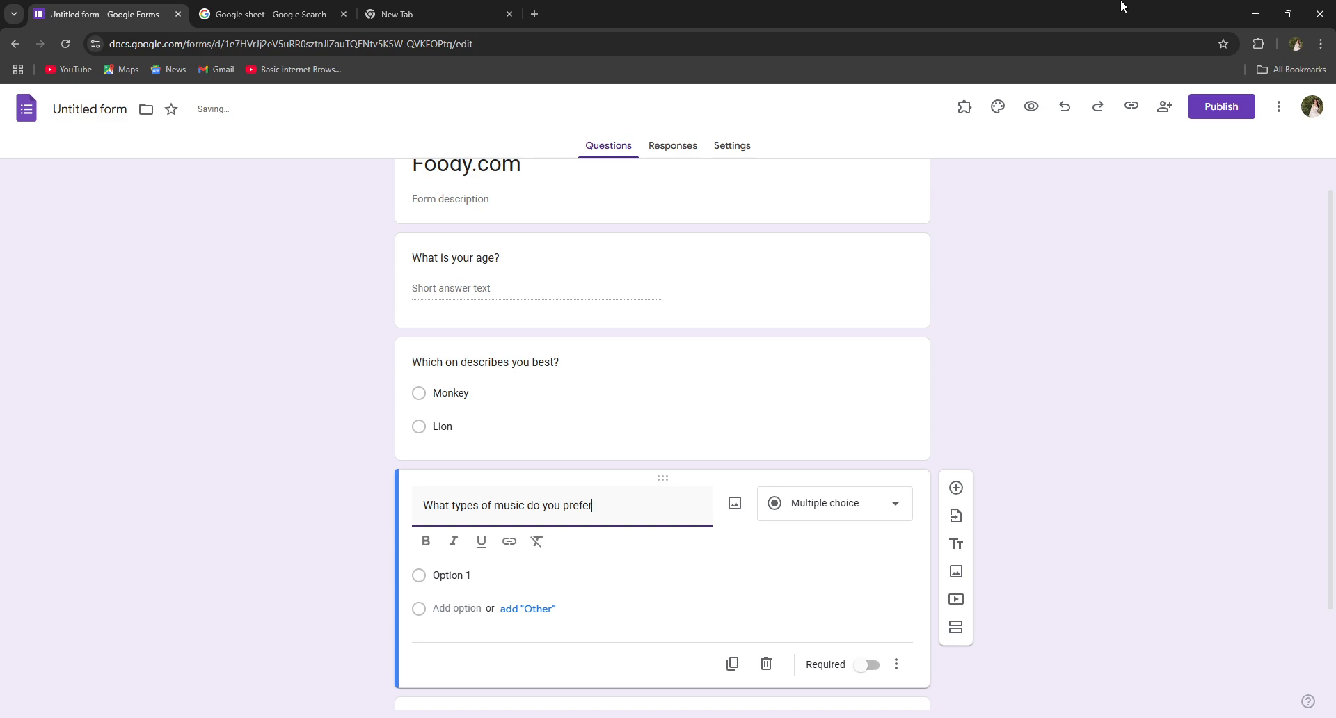
pyautogui.write('?')
pyautogui.click(834, 505)
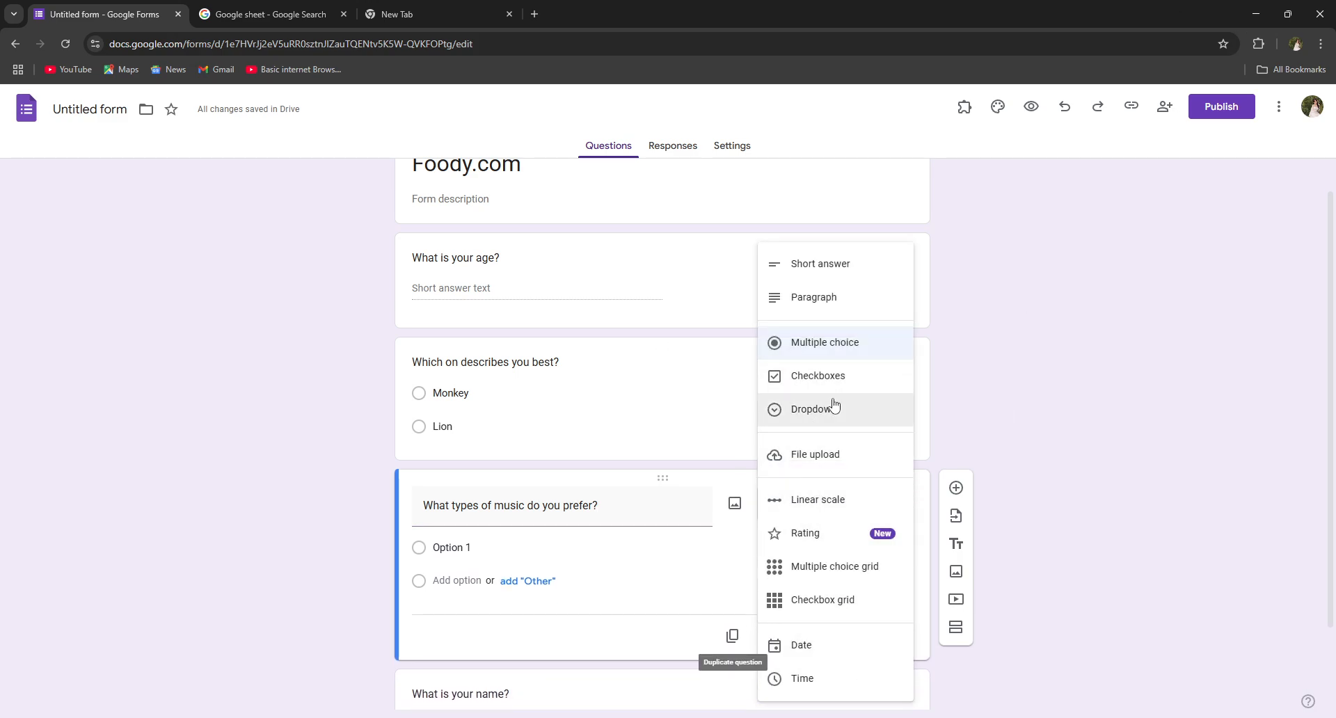
pyautogui.click(821, 376)
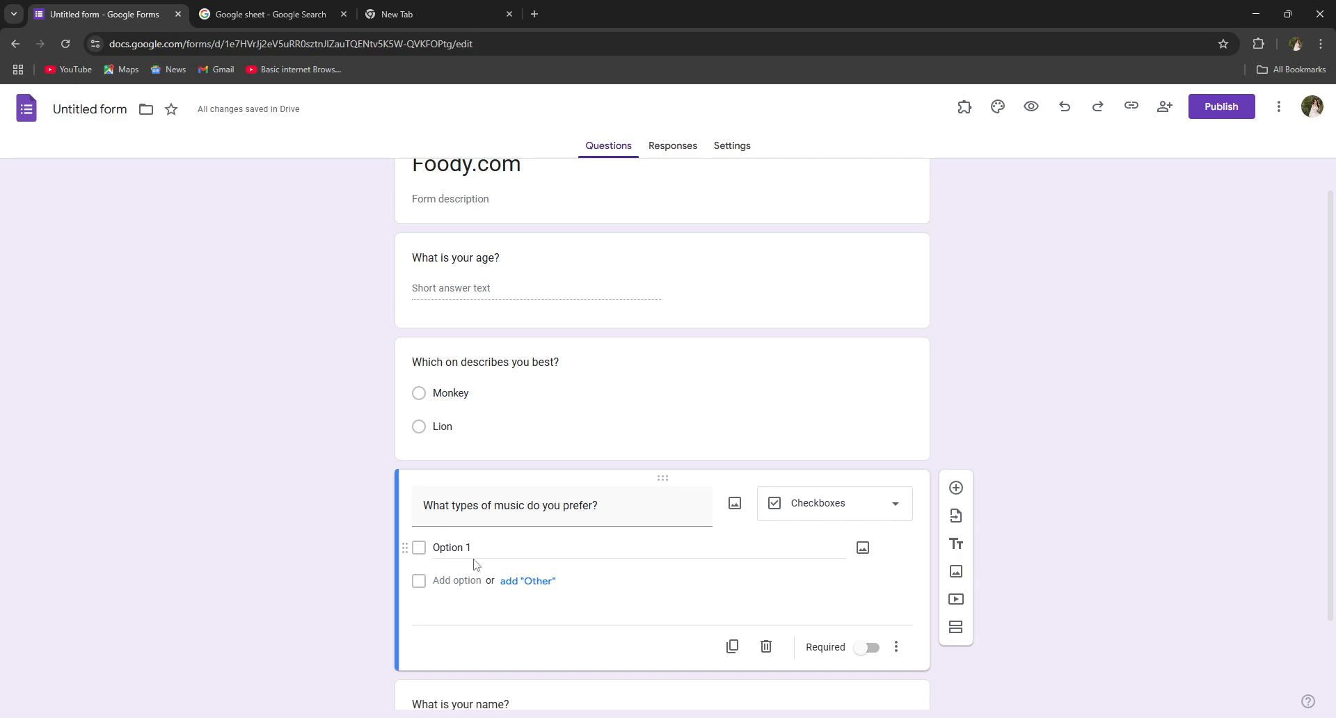
# - Give the music preference question the checkbox options "POP", "ROCK" and "Classical"
pyautogui.click(456, 547)
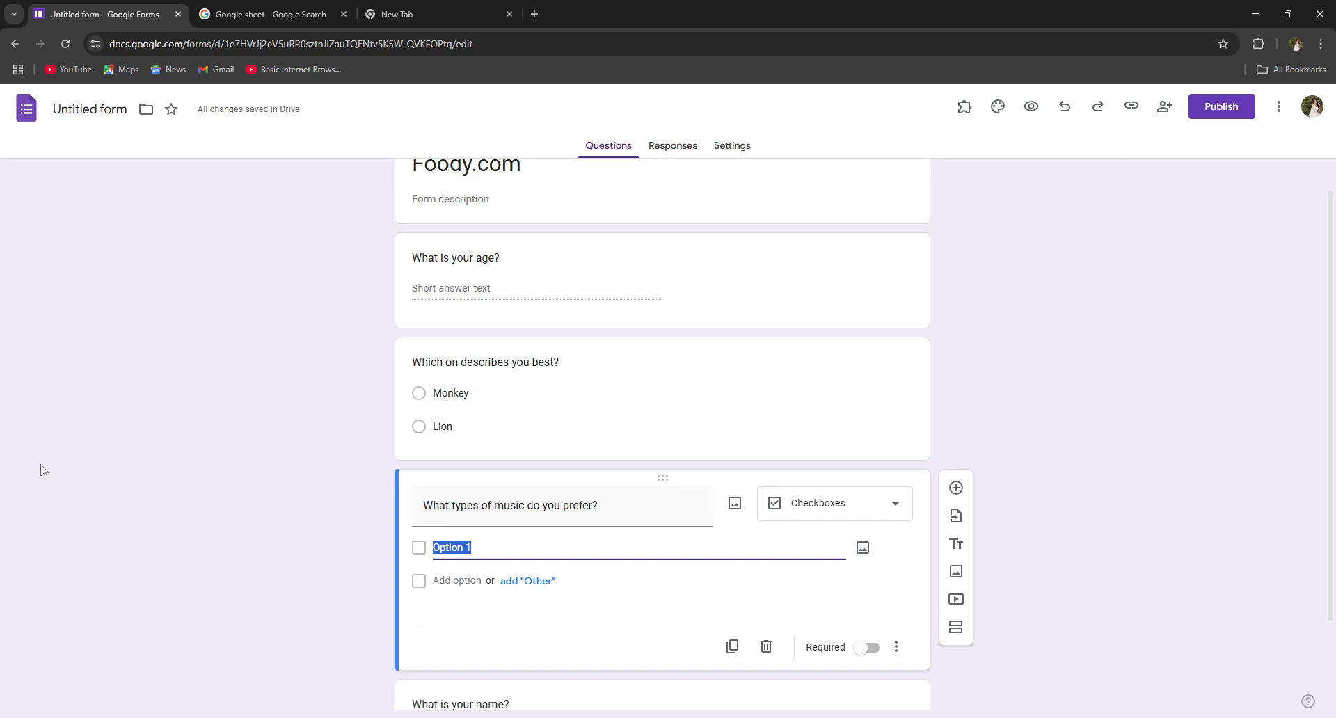
pyautogui.write('POP')
pyautogui.press('Return')
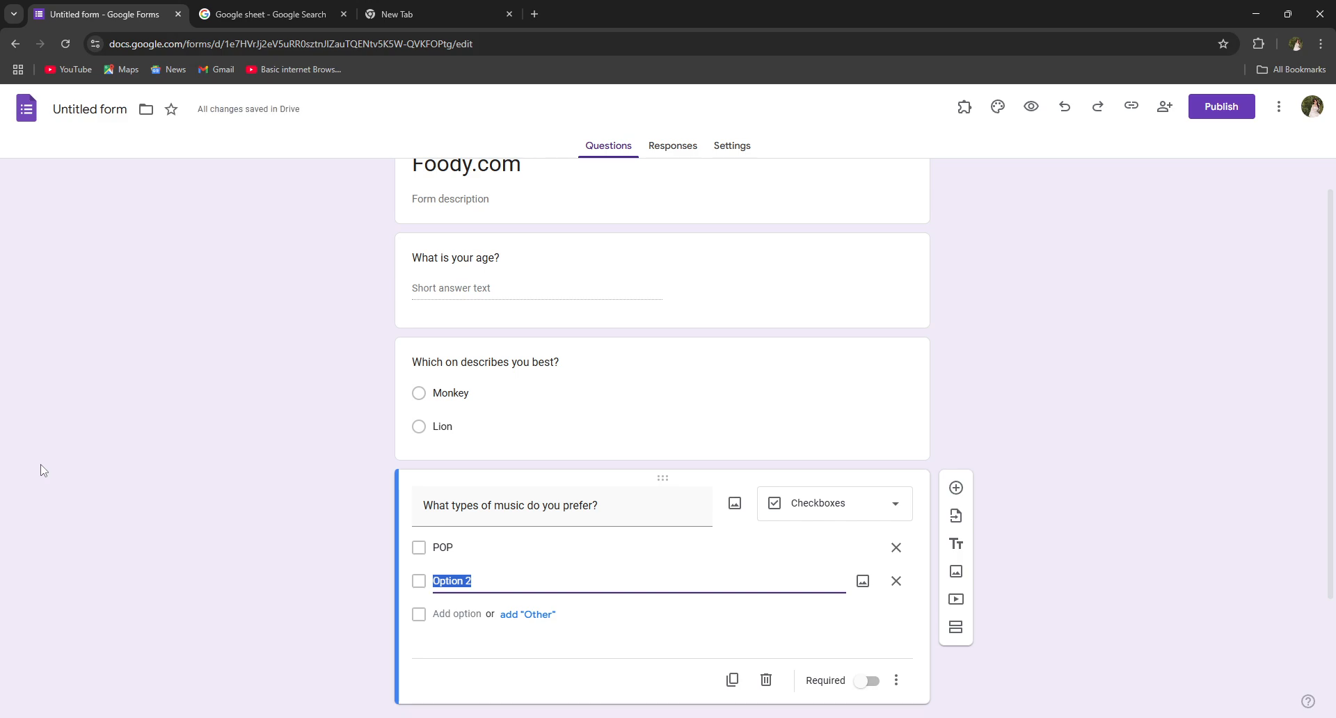
pyautogui.write('ROCK')
pyautogui.press('Up')
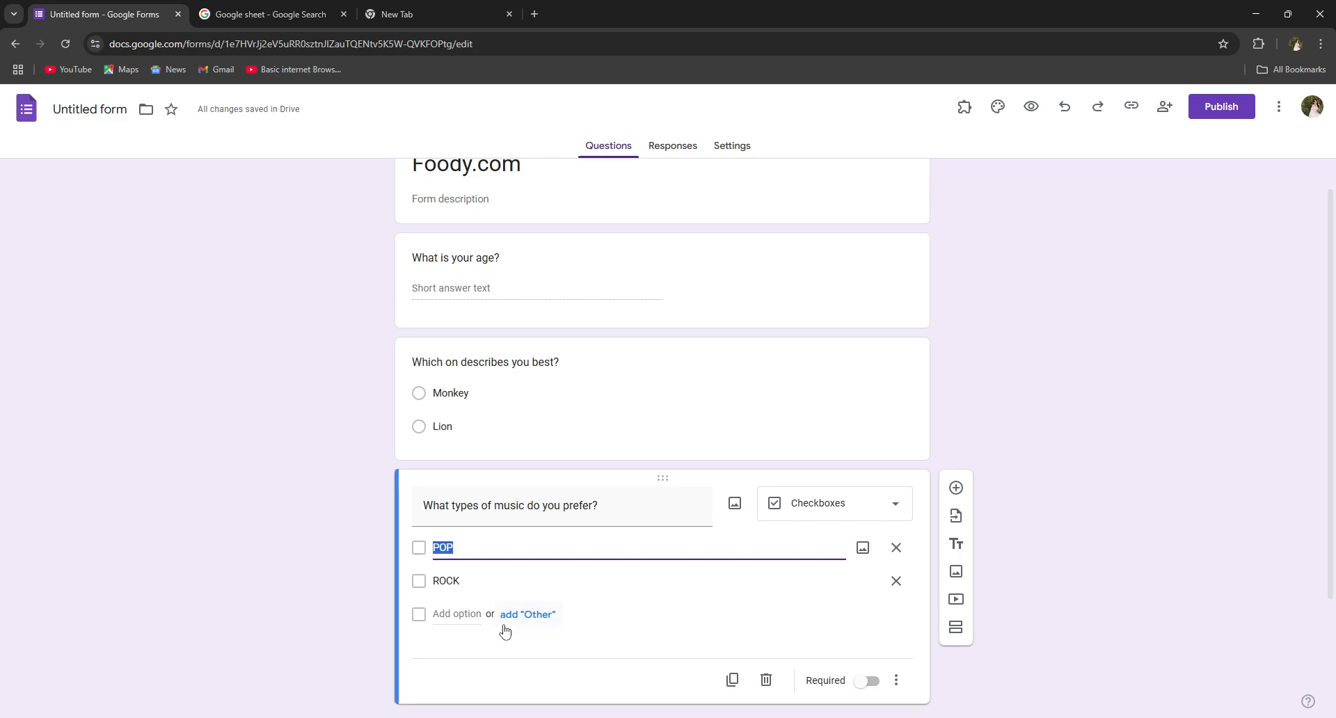
pyautogui.click(470, 613)
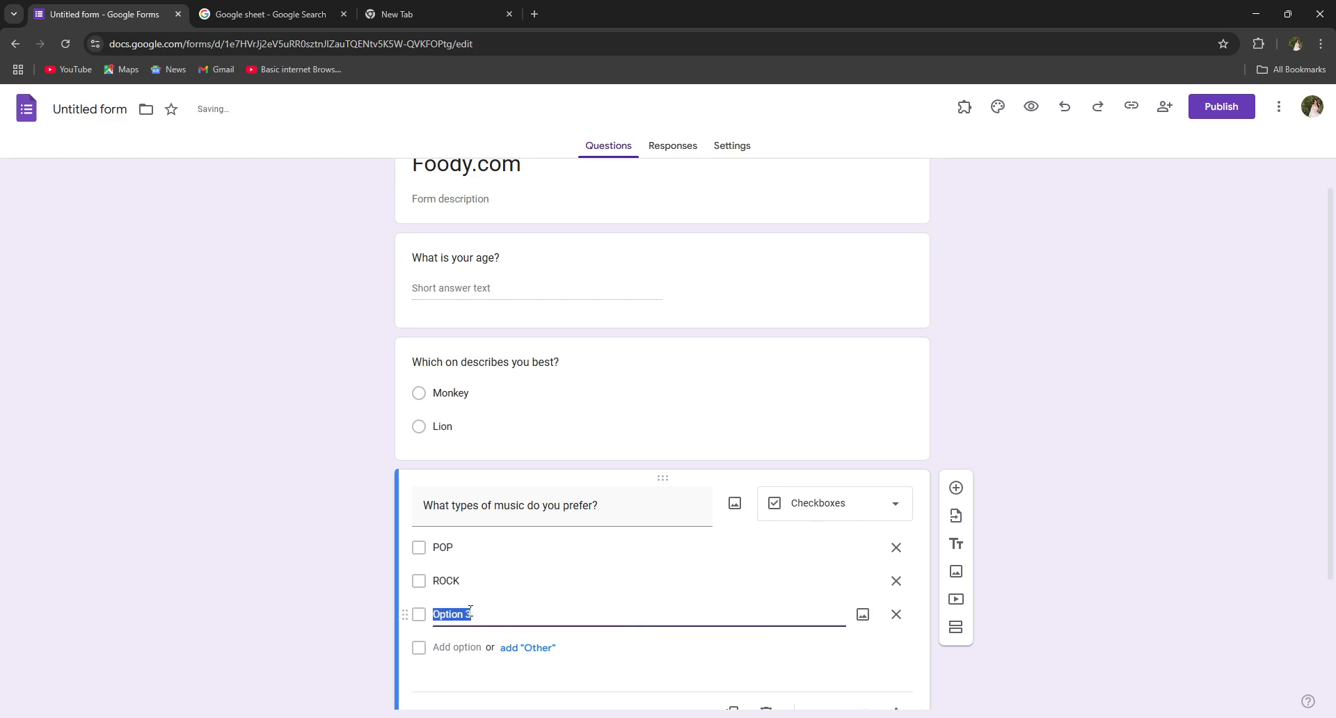
pyautogui.write('Classical')
# - Add the linear scale question "How would you rate Lion vs Monkey?" below the music preference question
pyautogui.click(956, 488)
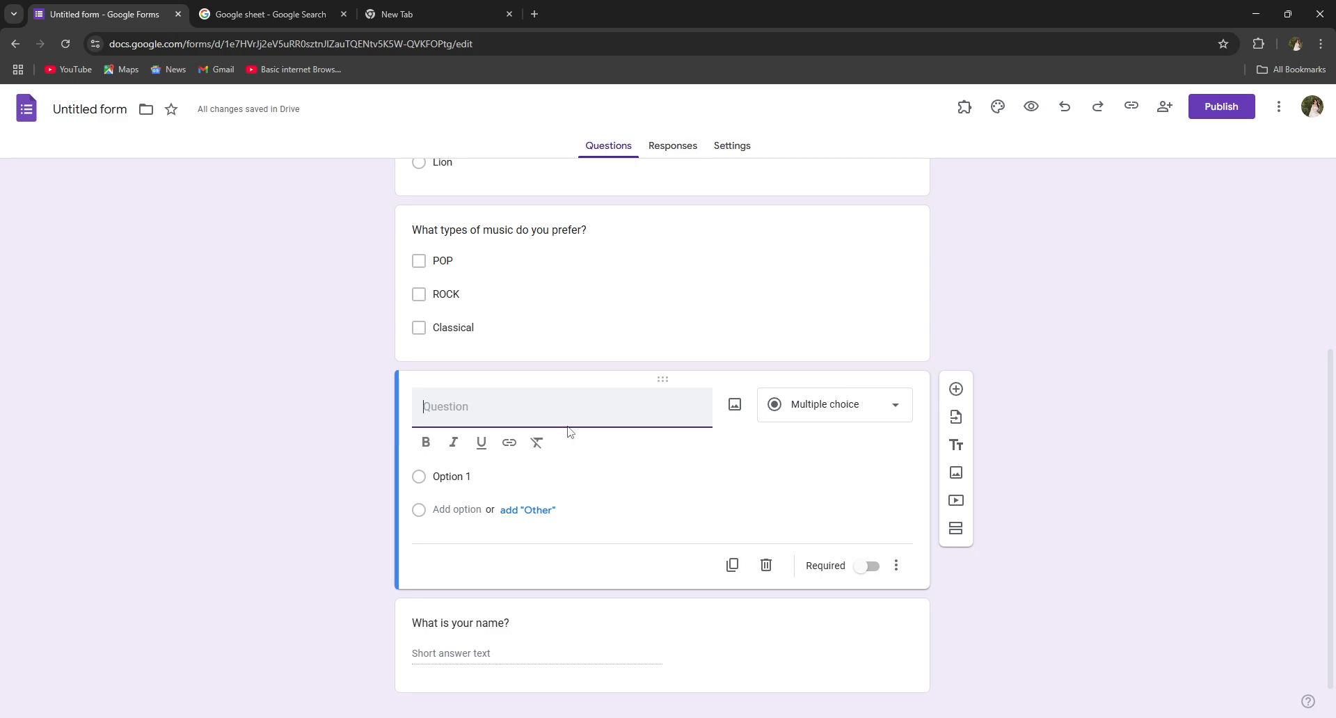
pyautogui.write('How wo')
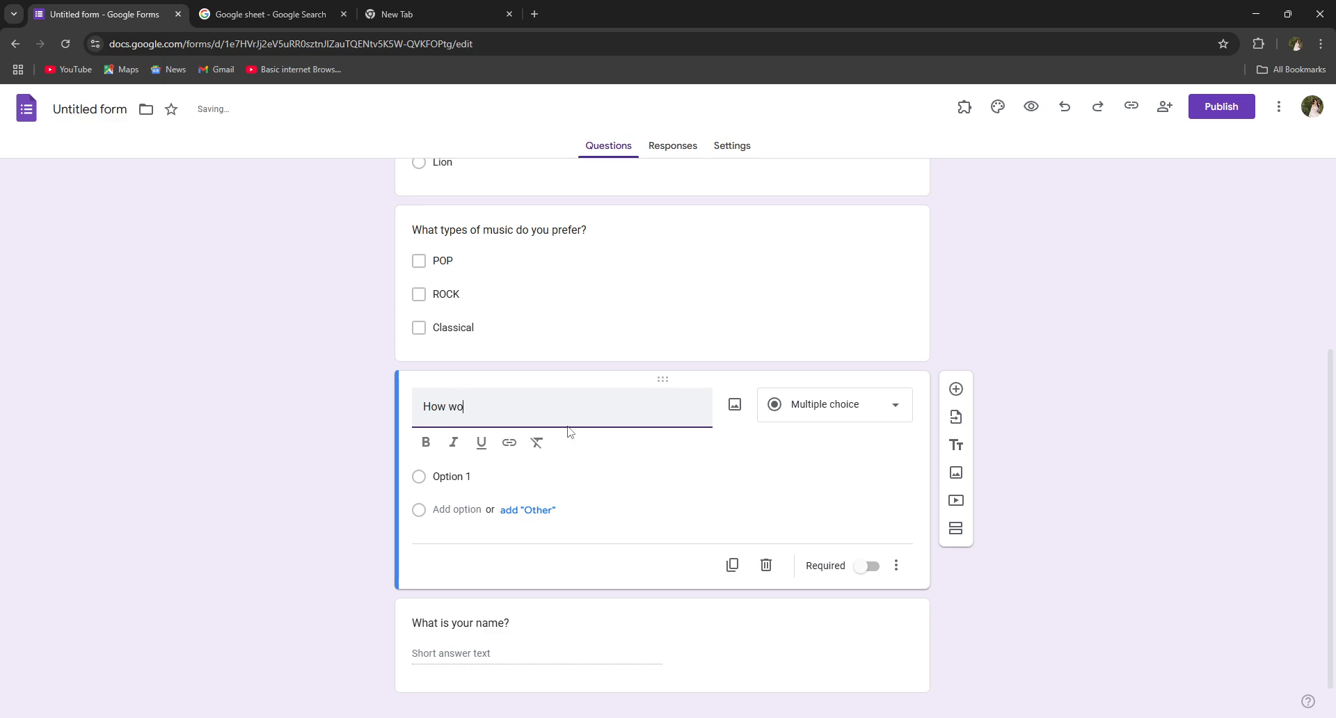
pyautogui.write('uld you rate')
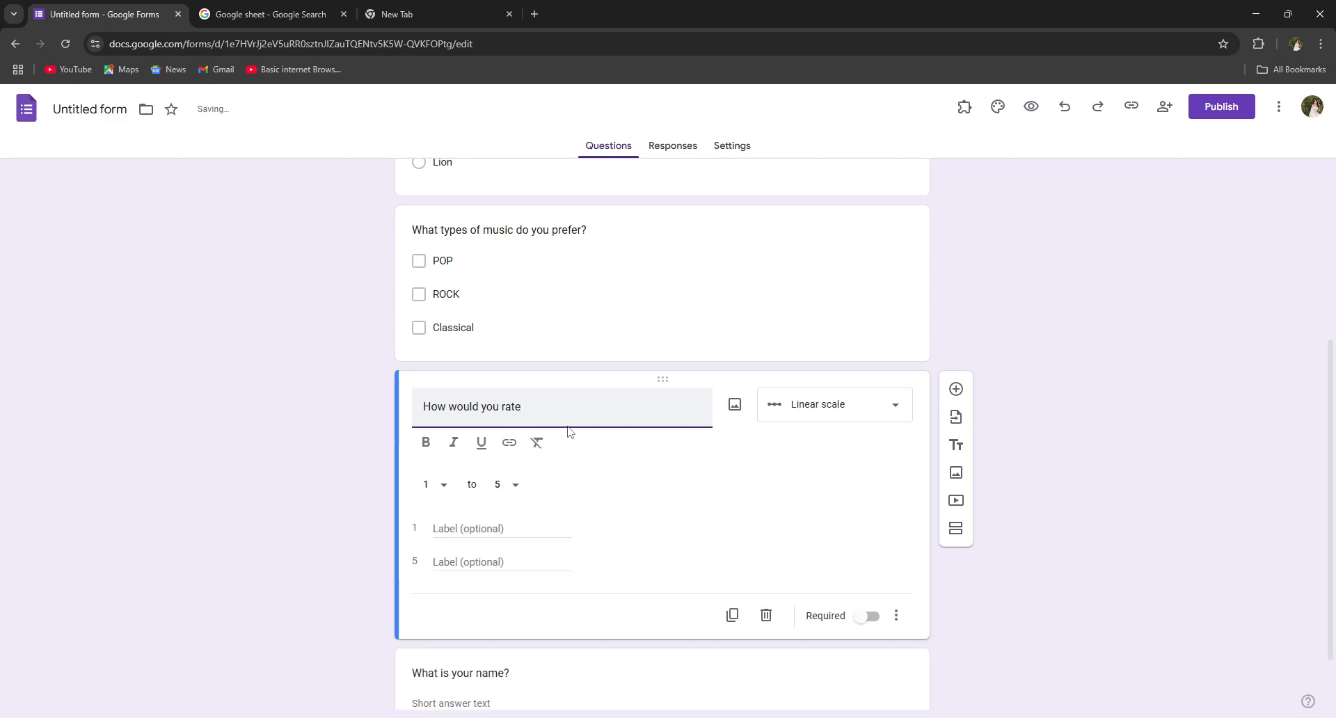
pyautogui.write(' Lion vs Monkey?')
pyautogui.press('Return')
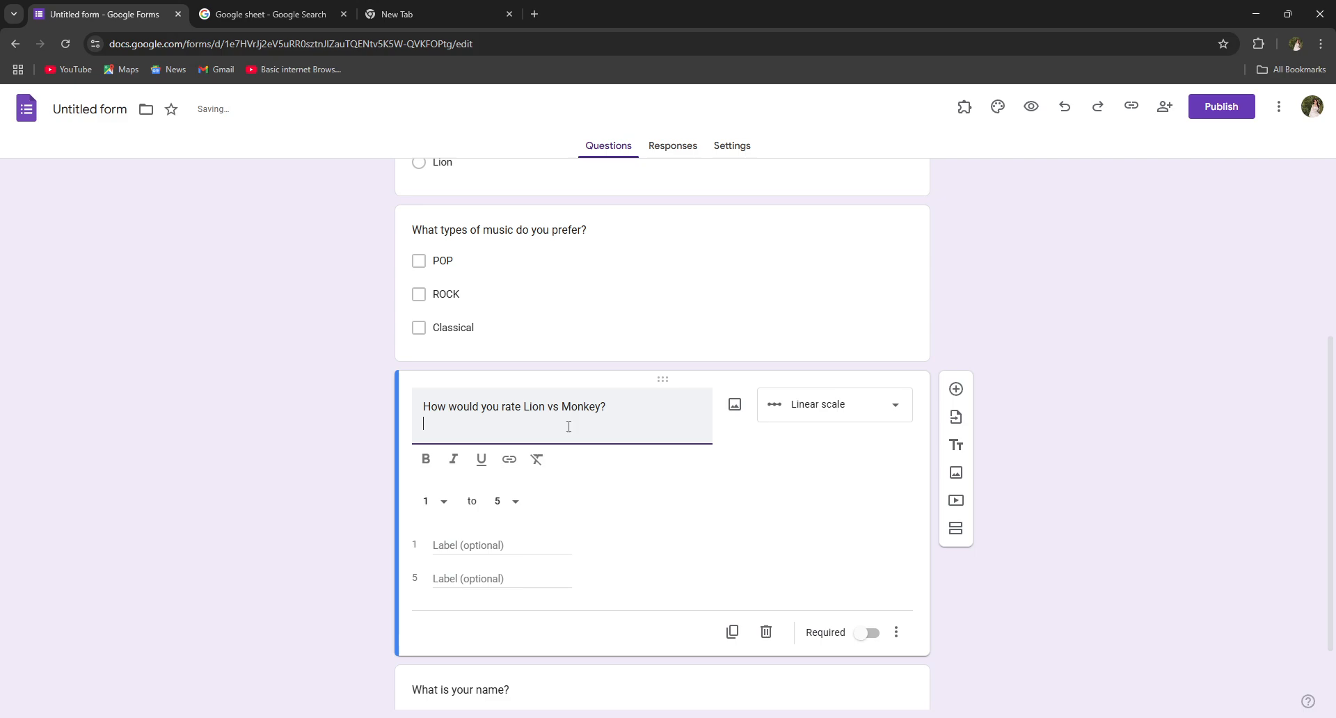
pyautogui.press('BackSpace')
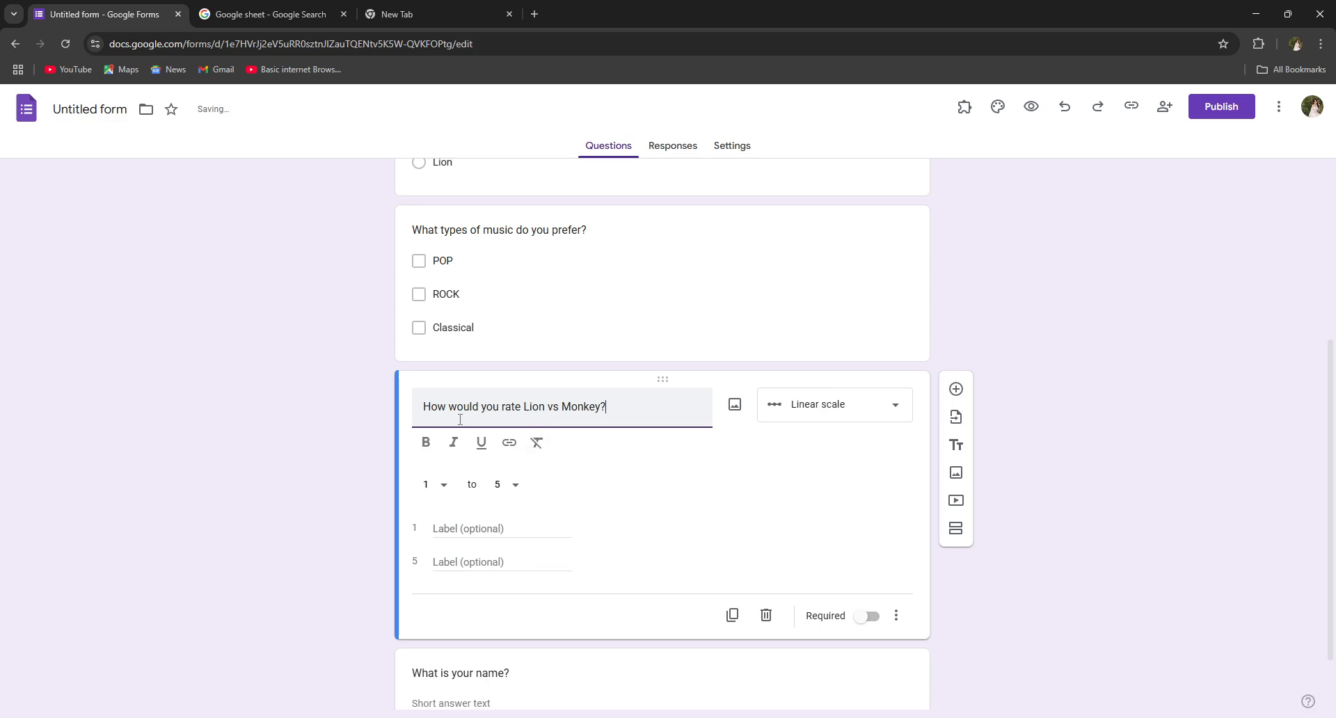
# - Label the Lion vs Monkey scale "good" at 1 and "bad" at 5
pyautogui.click(464, 531)
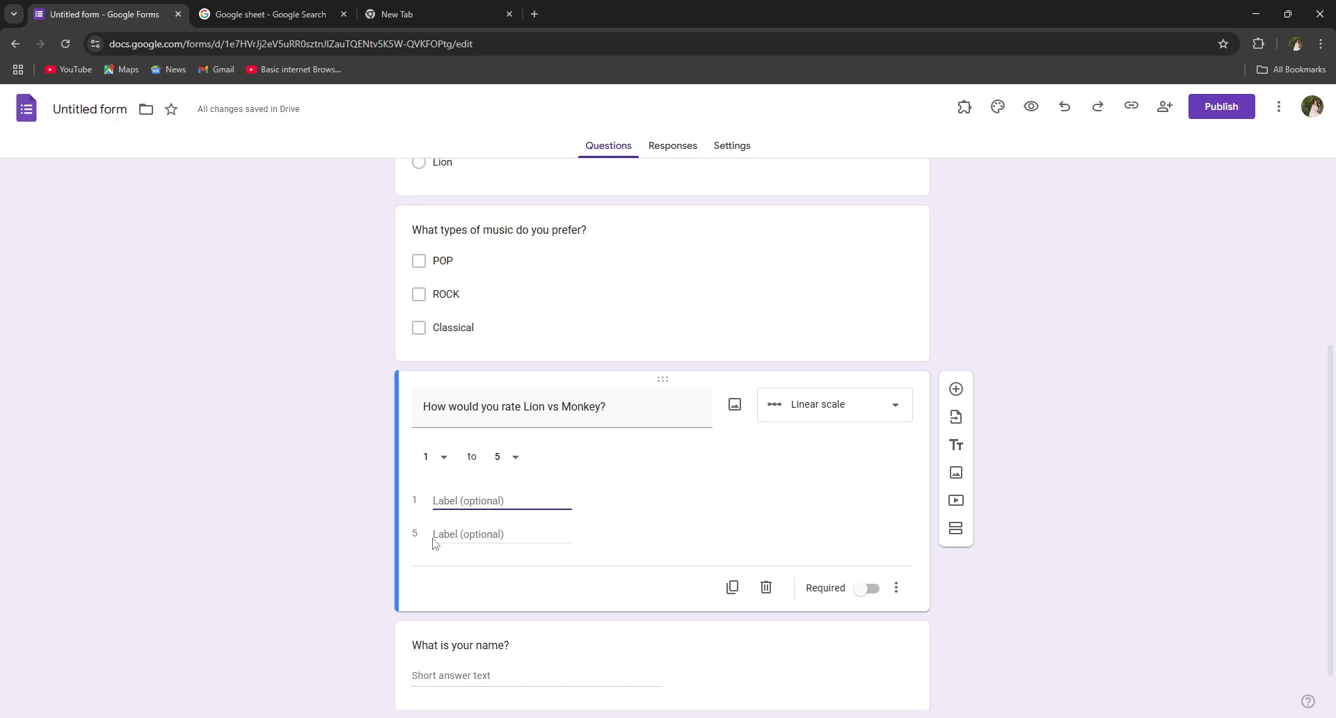
pyautogui.write('good')
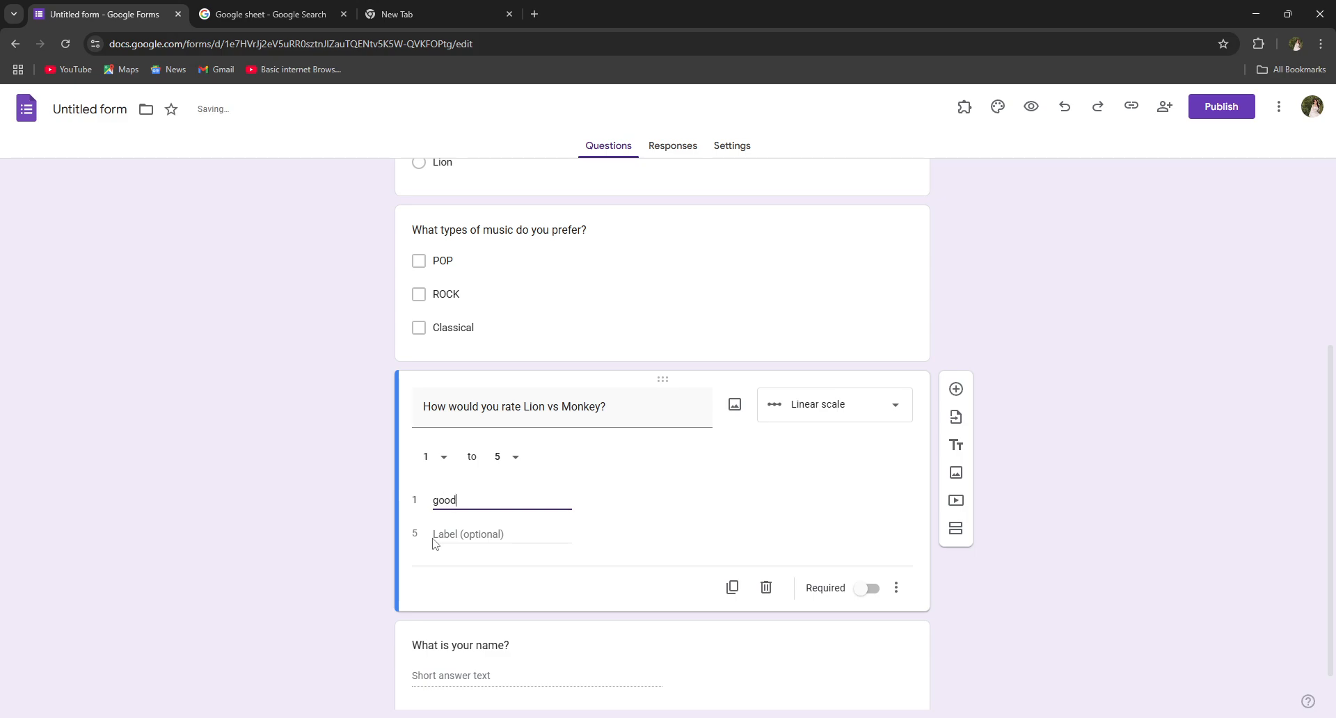
pyautogui.click(512, 537)
pyautogui.write('bad')
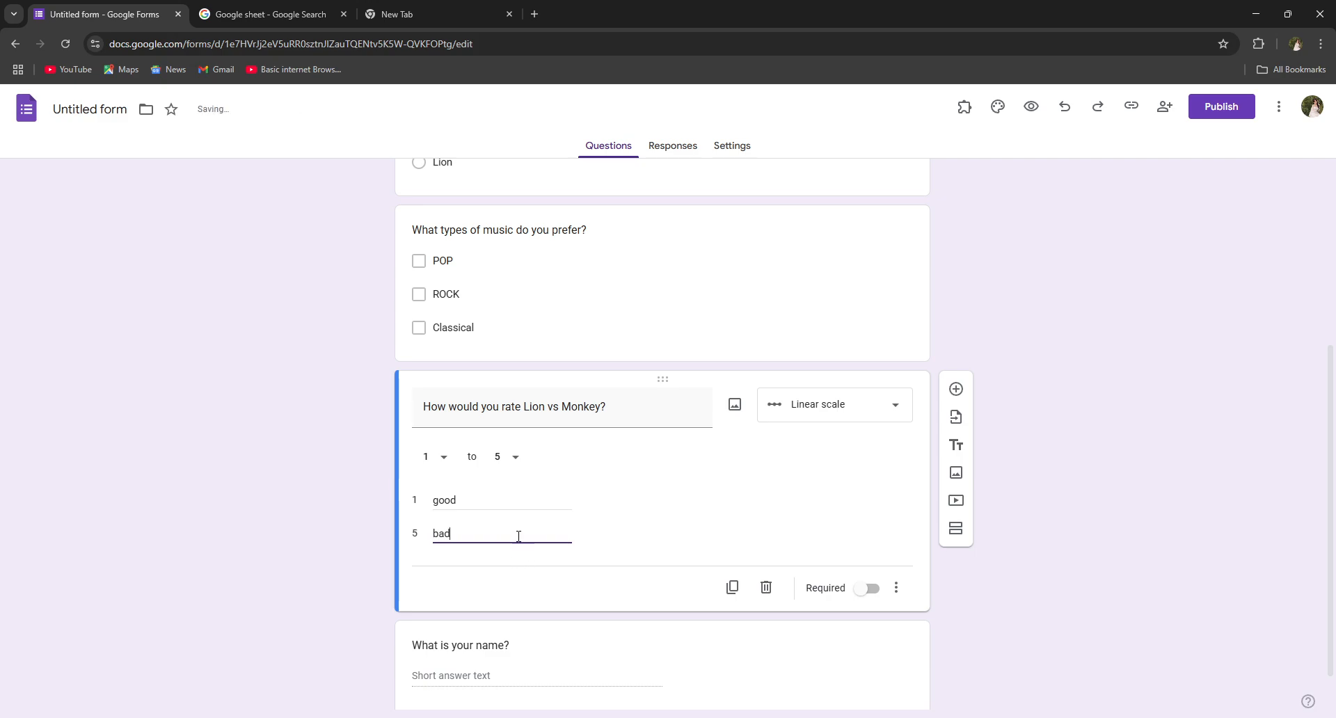
pyautogui.scroll(-1, 529, 549)
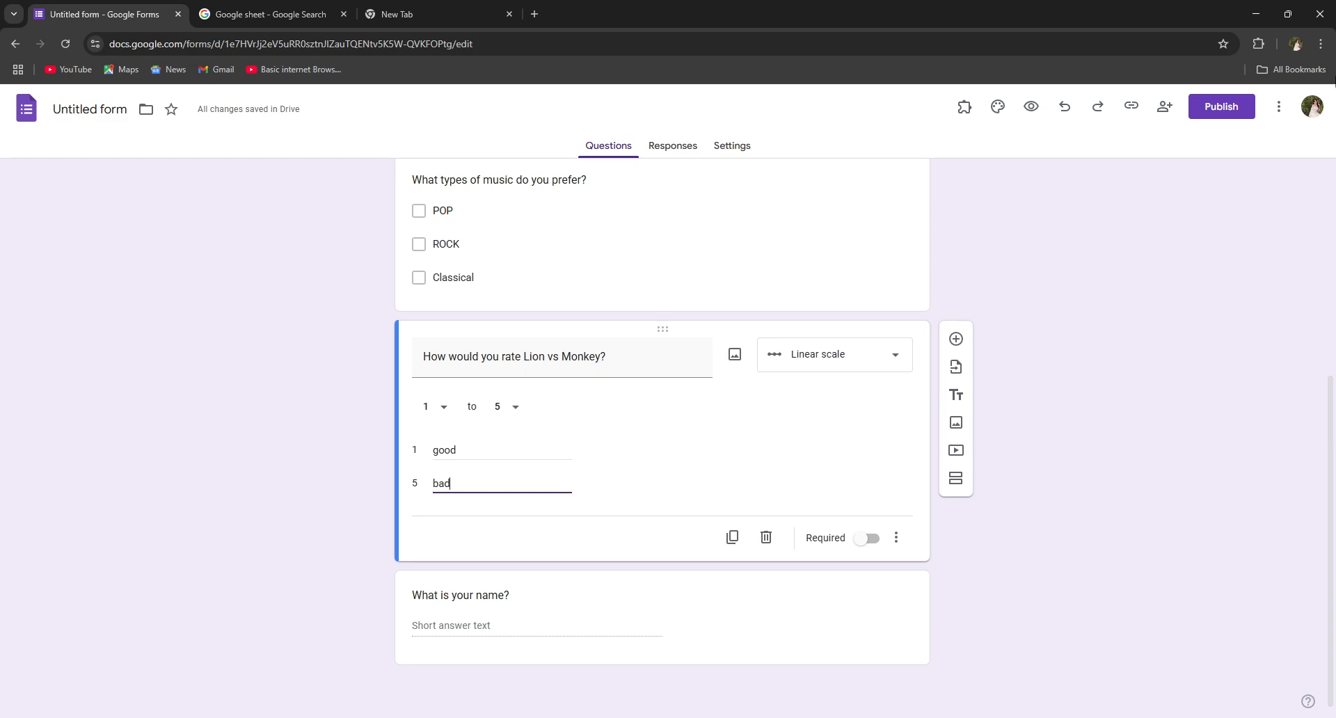
pyautogui.click(1311, 105)
pyautogui.click(1277, 107)
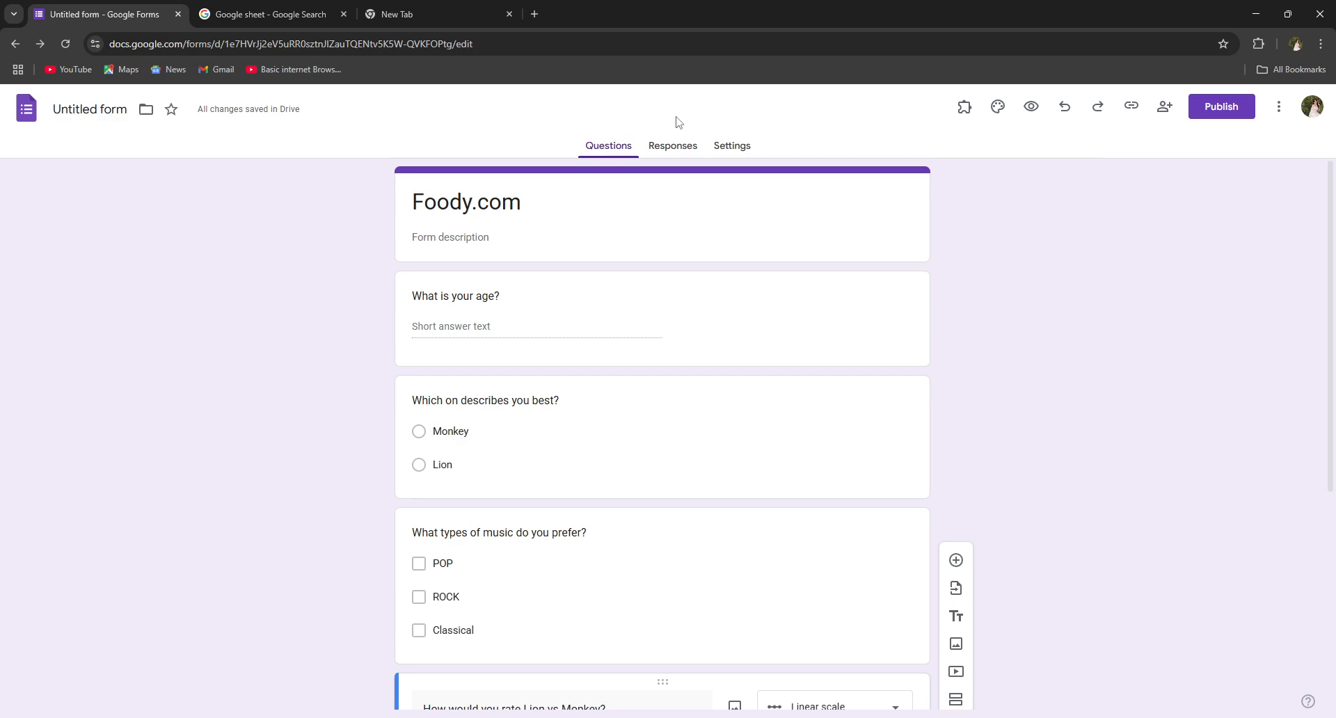
# - Link the form's responses to a new spreadsheet named "Untitled form (Responses)" and open that spreadsheet
pyautogui.click(663, 146)
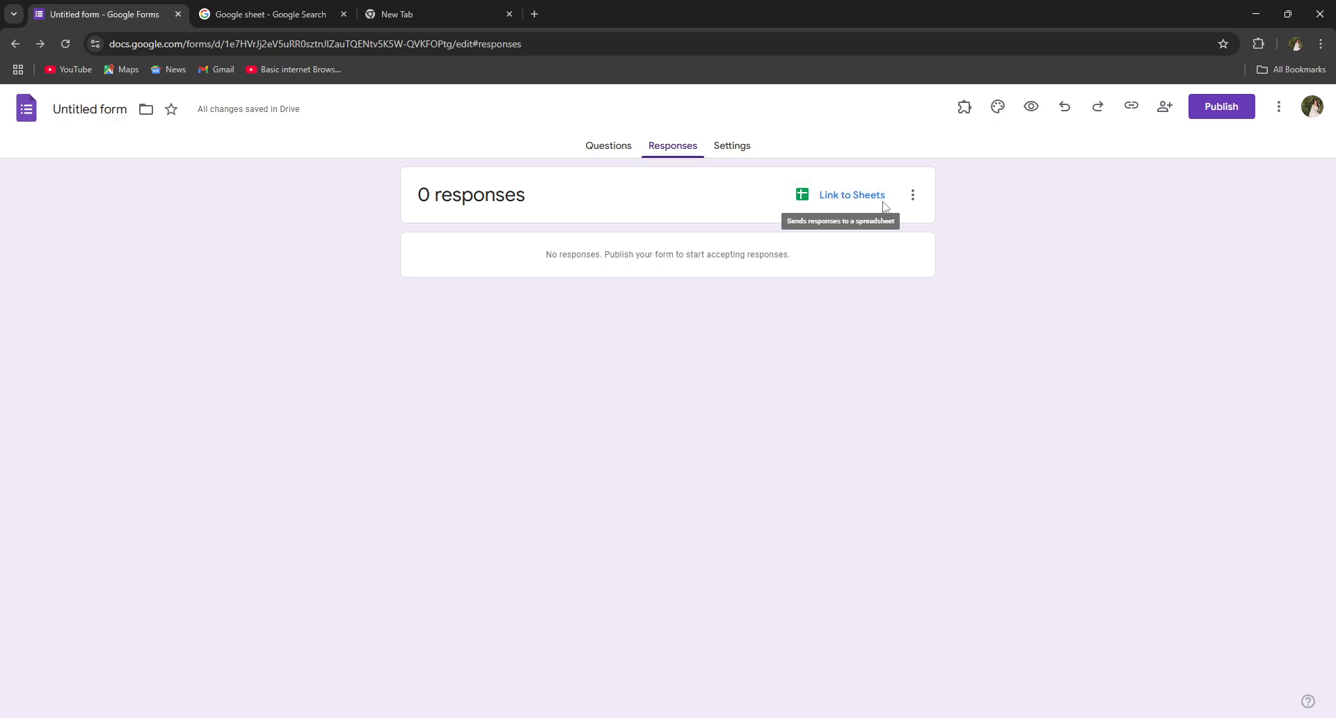
pyautogui.click(832, 189)
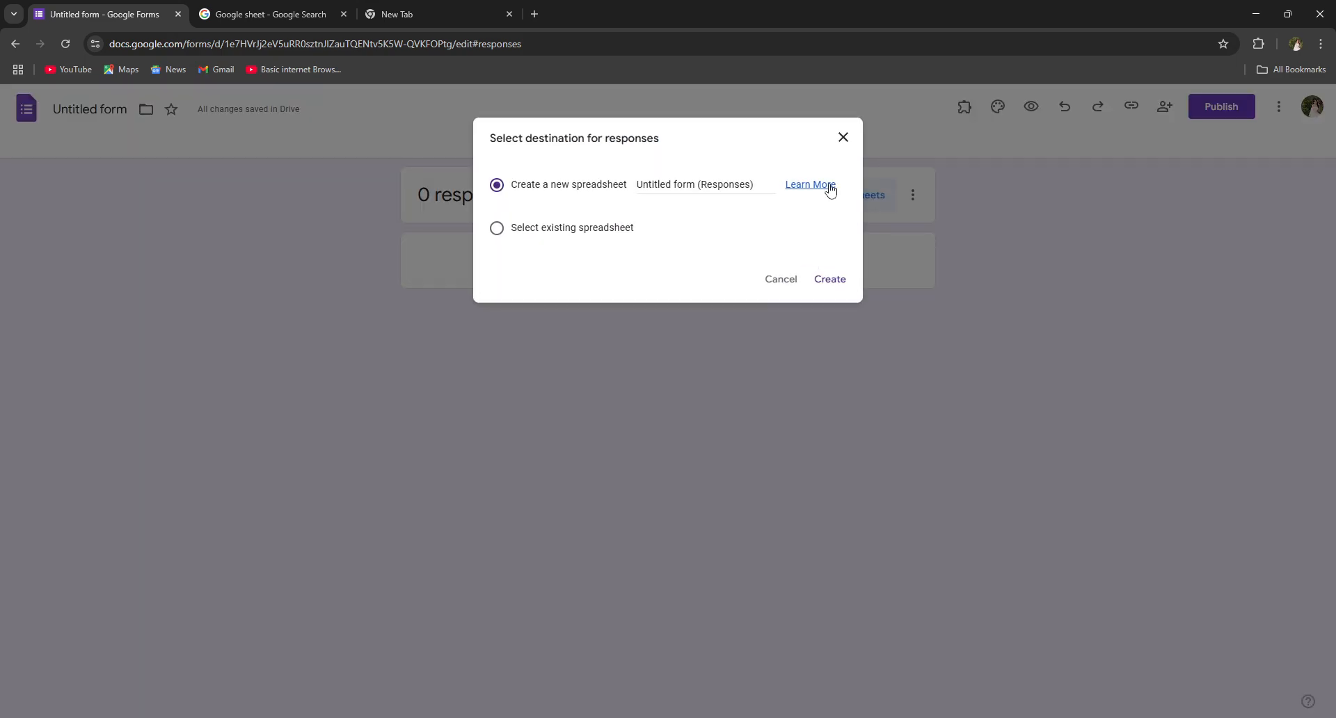
pyautogui.click(828, 281)
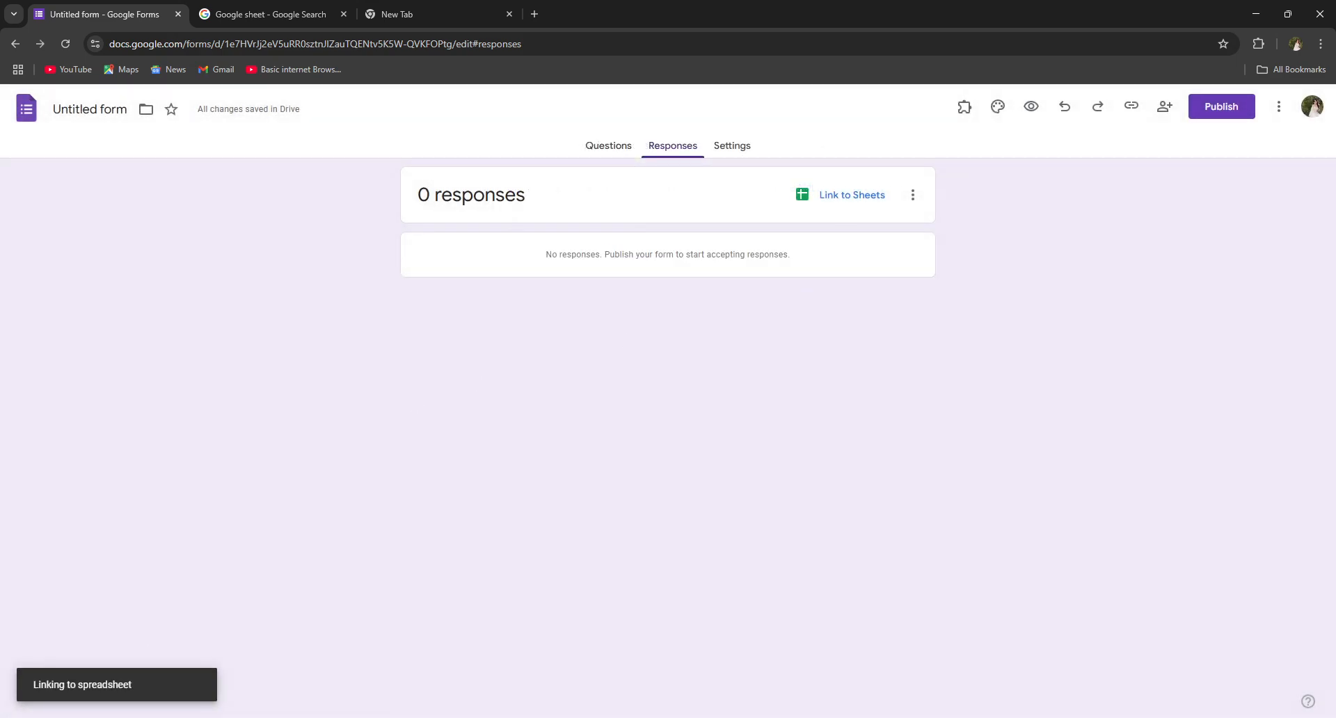
pyautogui.click(106, 12)
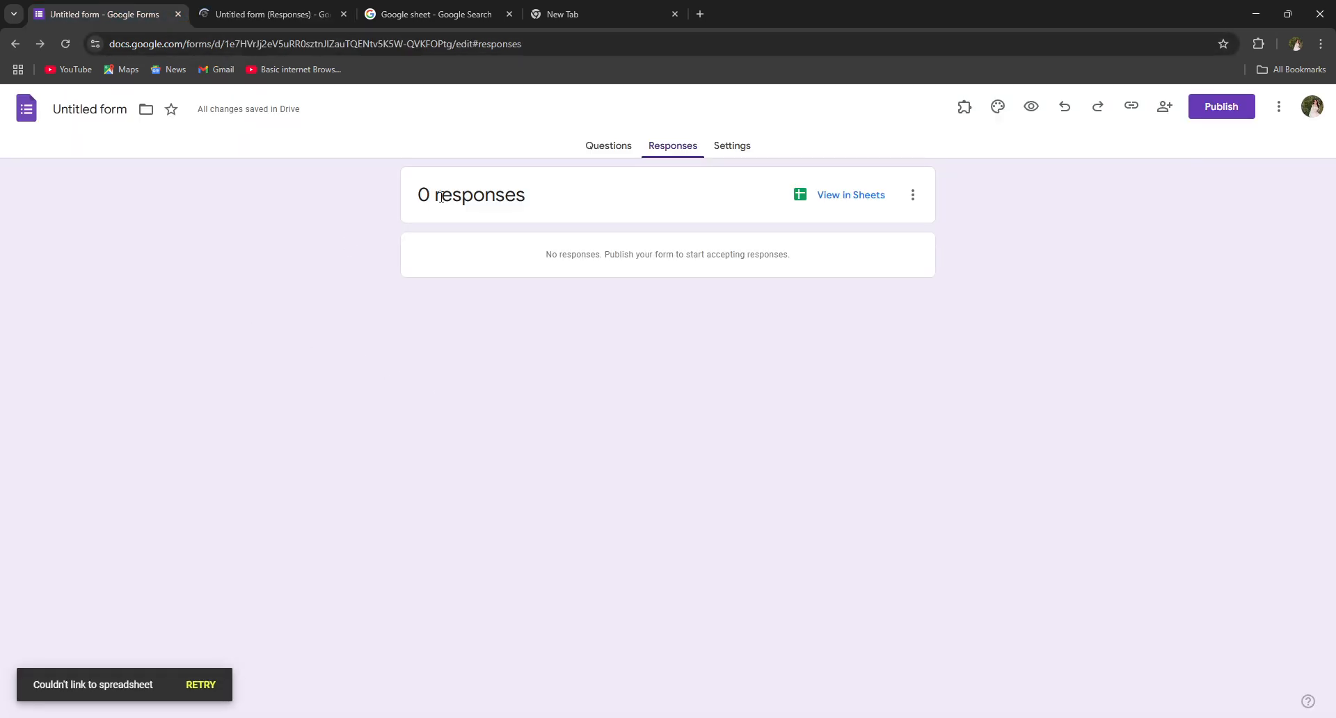
pyautogui.click(317, 14)
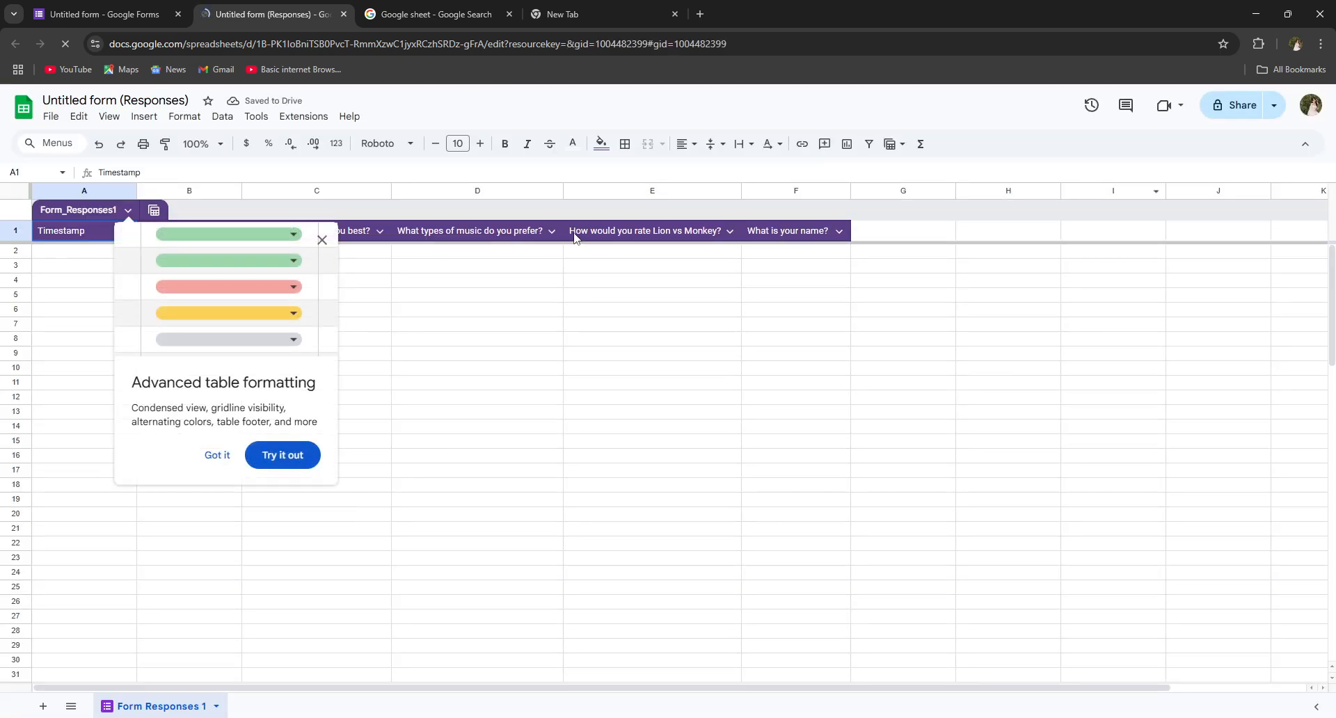
pyautogui.click(859, 240)
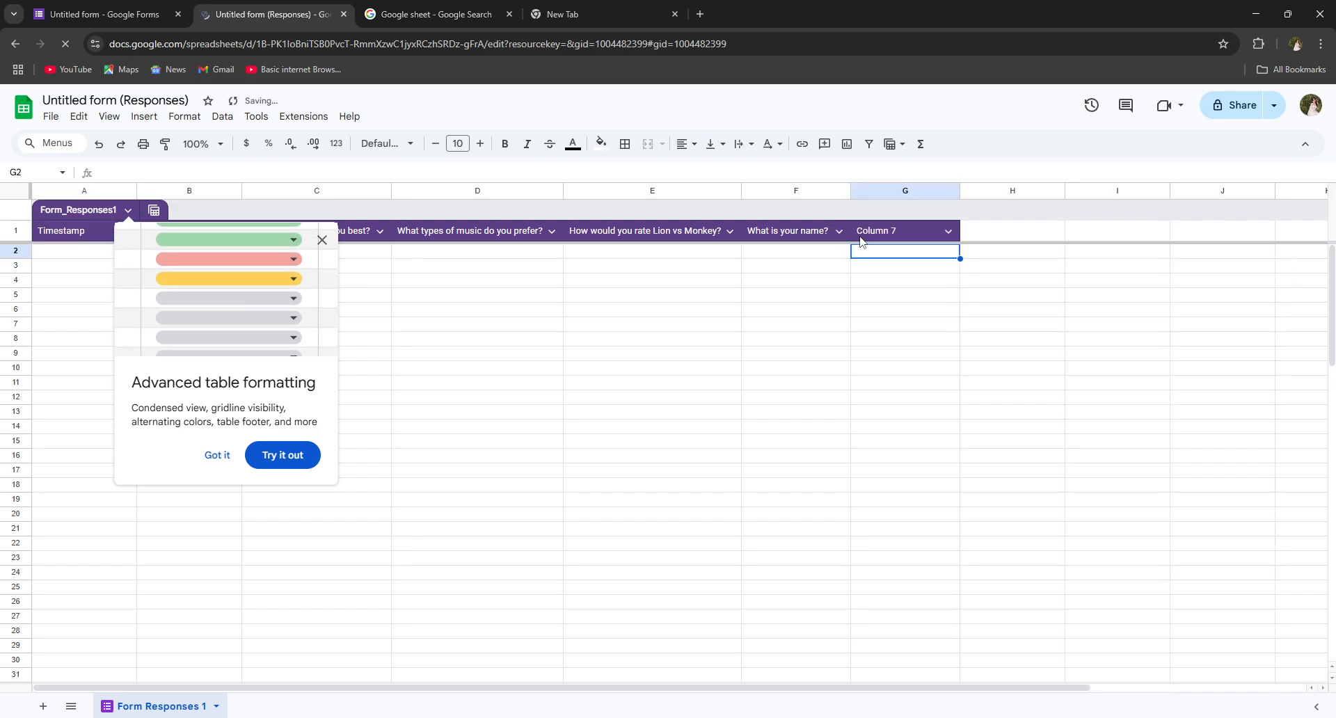
pyautogui.rightClick(901, 230)
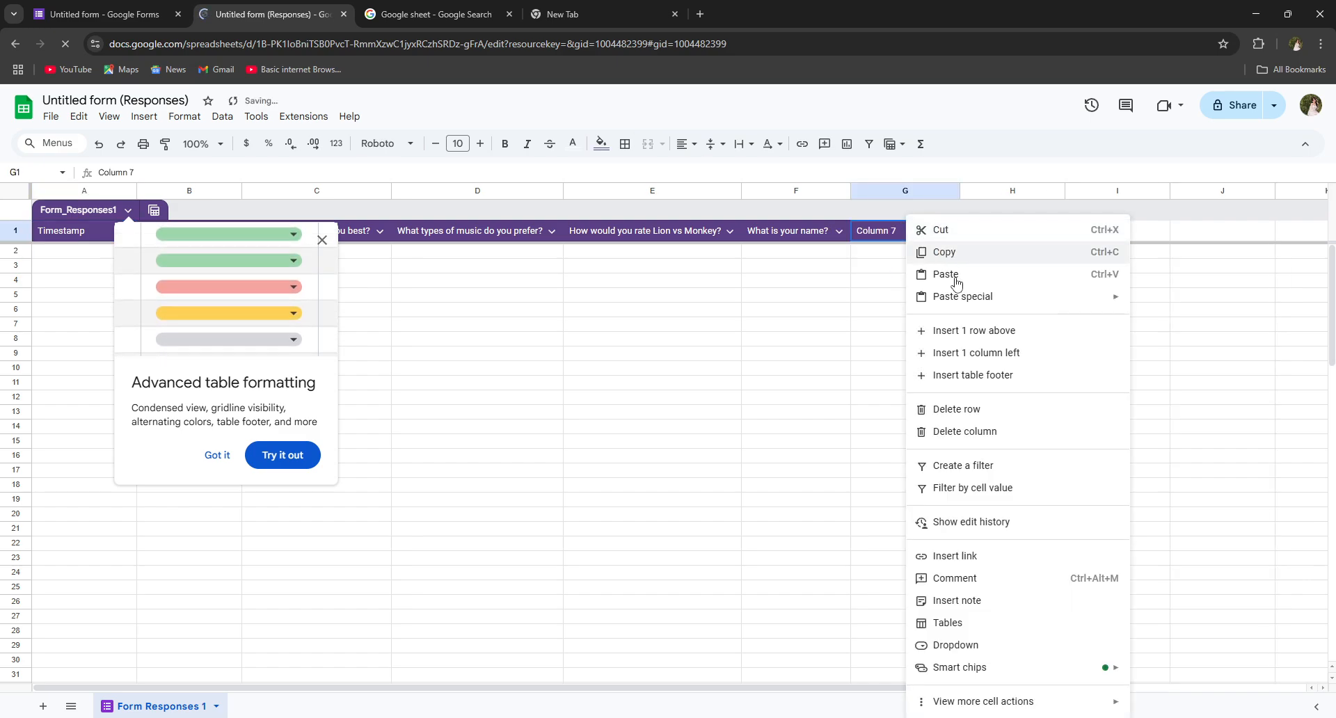
pyautogui.click(941, 230)
pyautogui.rightClick(904, 230)
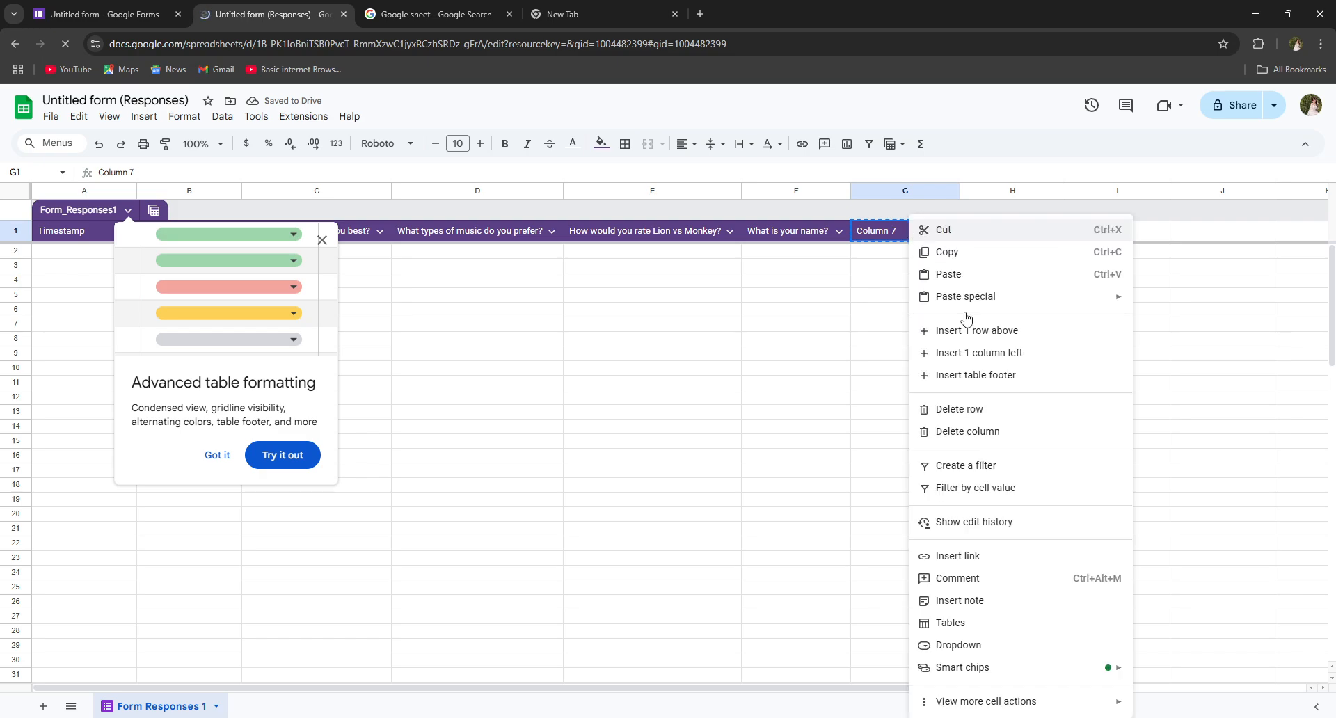
pyautogui.click(970, 409)
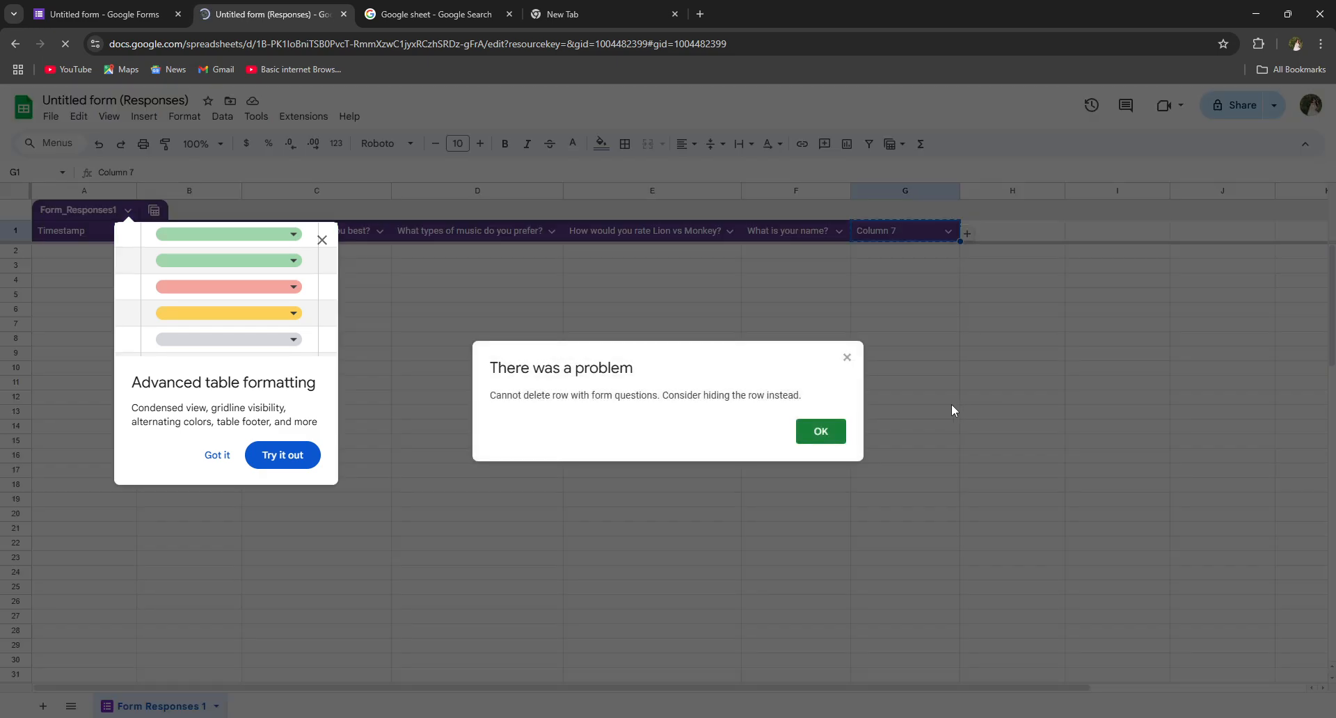
pyautogui.click(821, 432)
pyautogui.rightClick(901, 230)
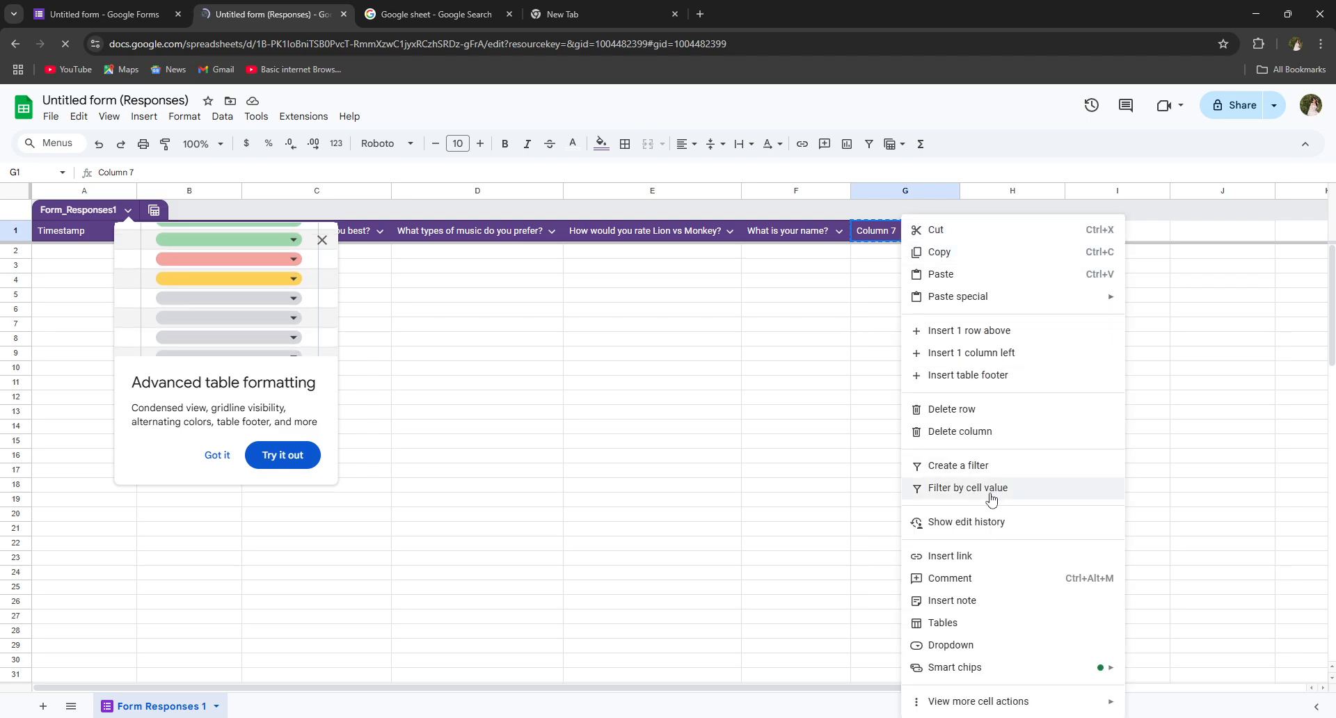
pyautogui.click(953, 438)
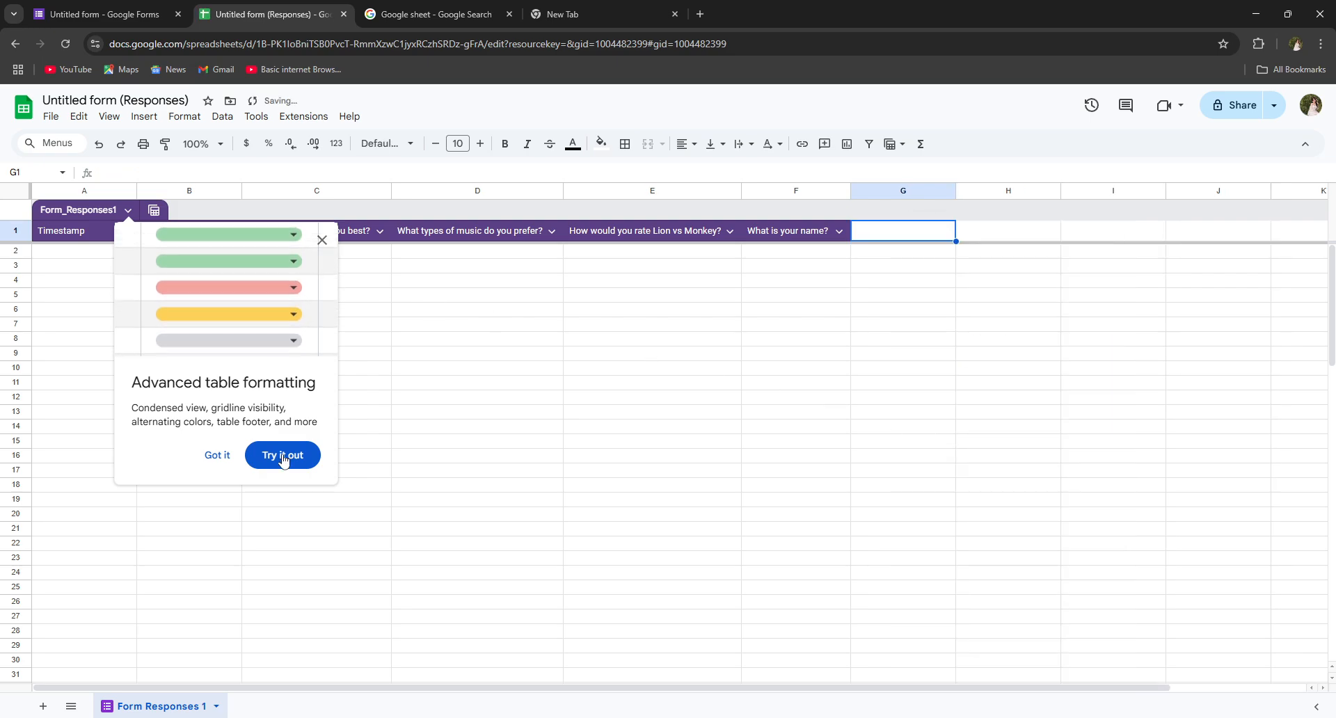
# - Dismiss the advanced table formatting tip in the responses spreadsheet and return to the form
pyautogui.click(216, 456)
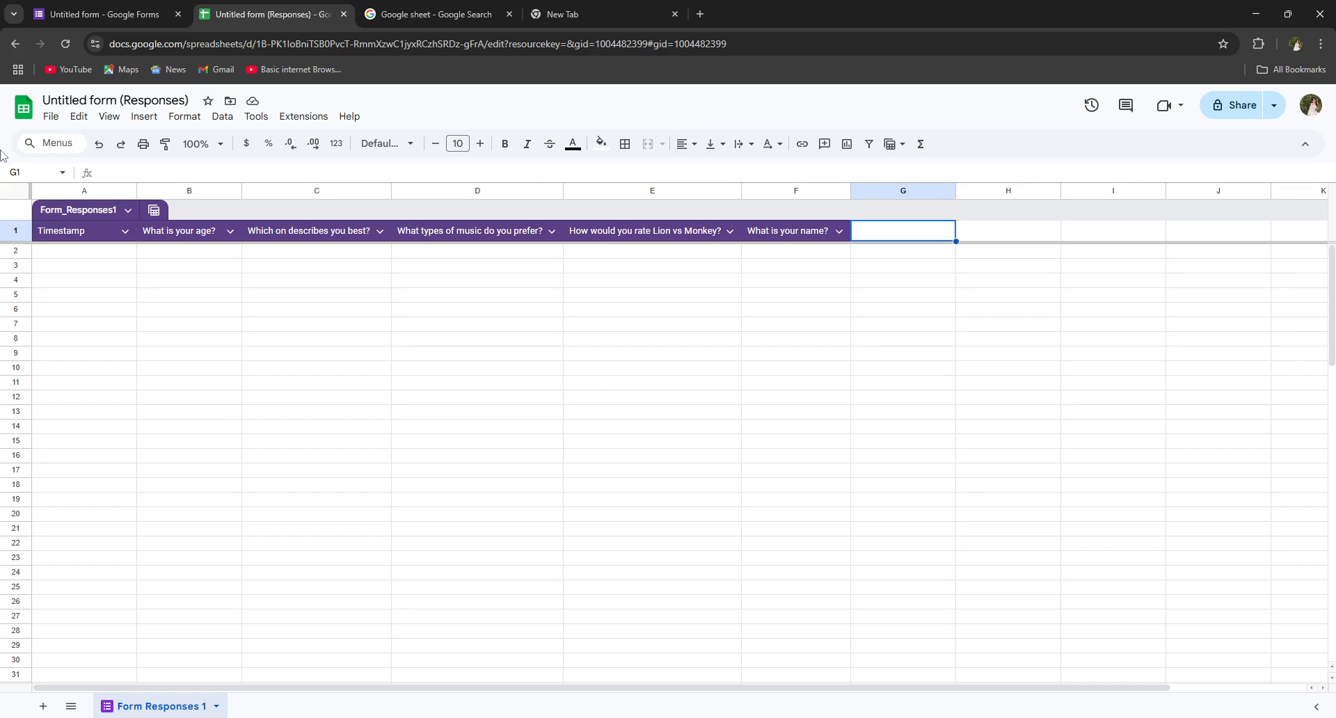
pyautogui.click(97, 14)
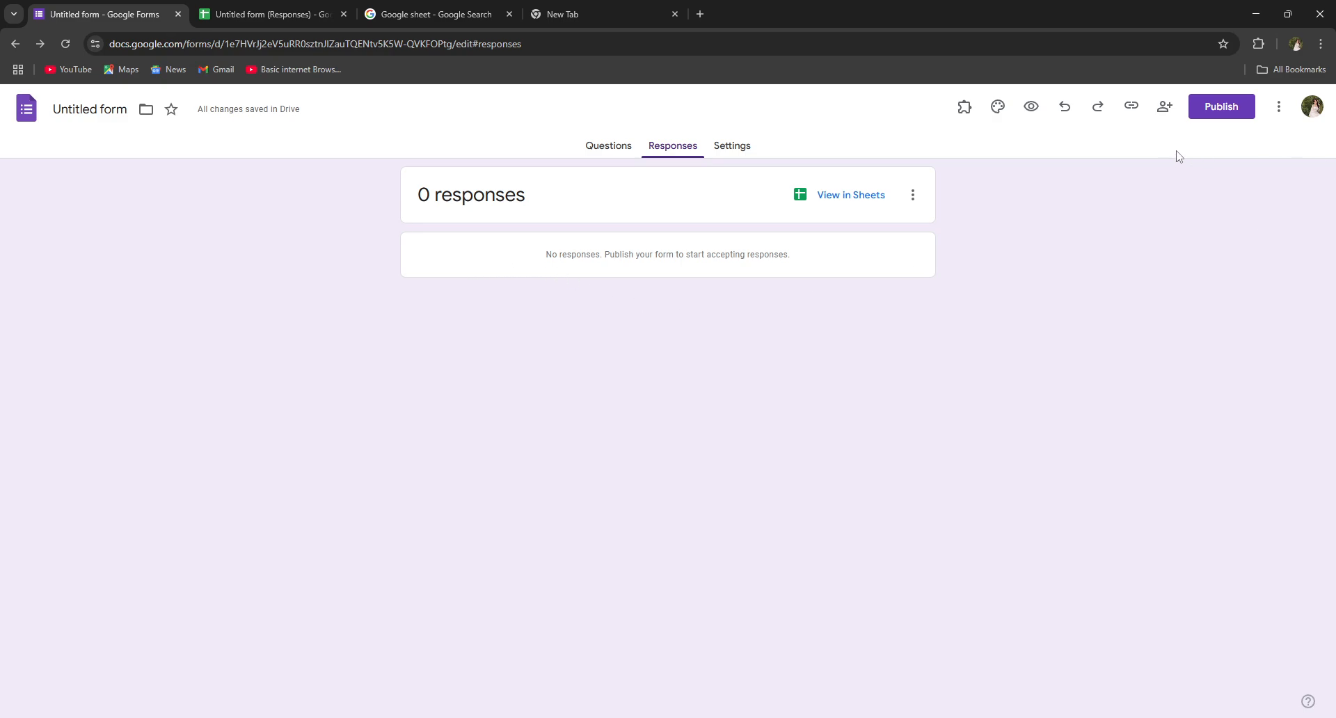
# - Review the form's publishing and sharing access settings, then close them
pyautogui.click(1208, 107)
pyautogui.click(1083, 141)
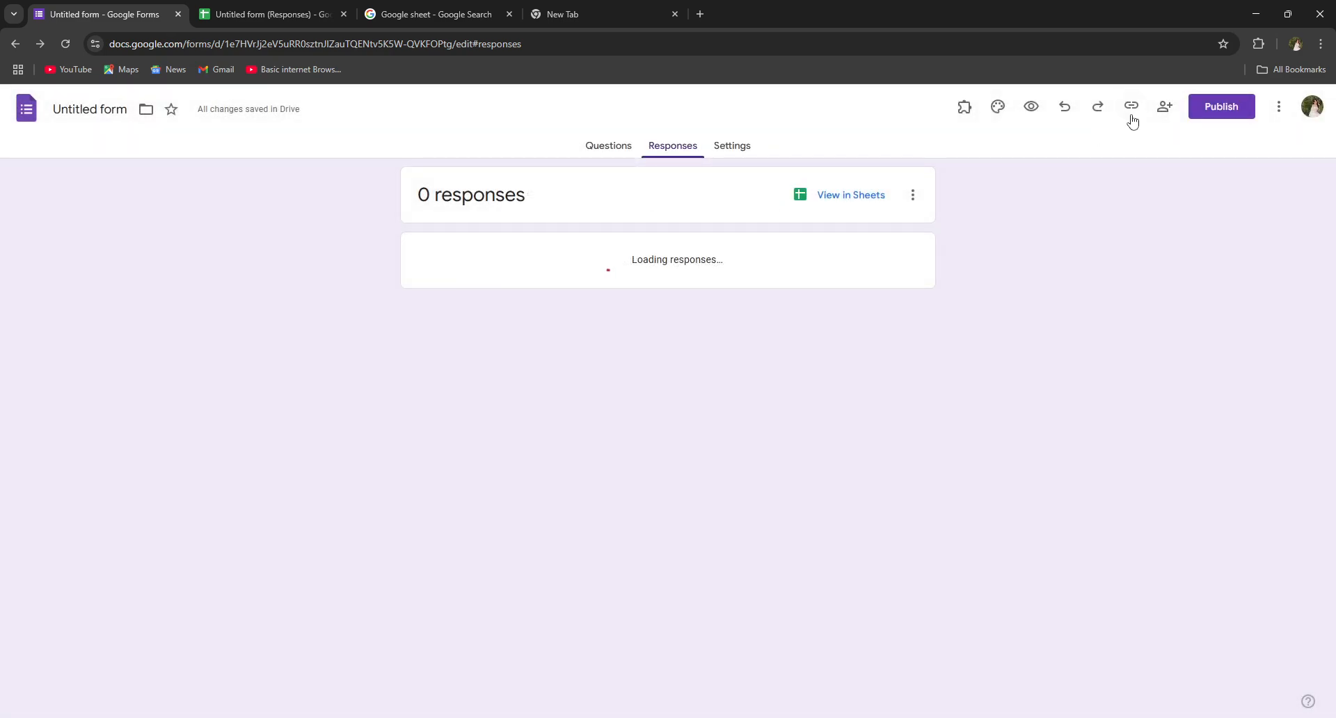
pyautogui.click(1164, 106)
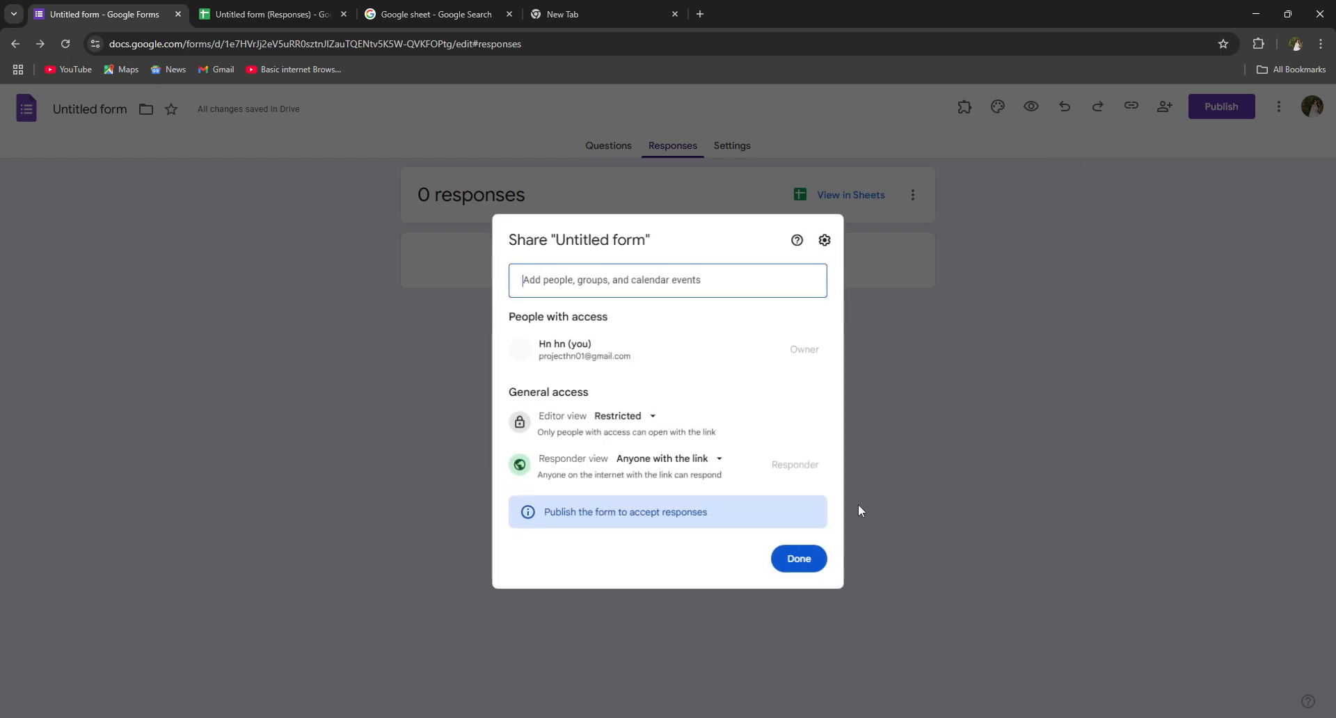
pyautogui.click(786, 564)
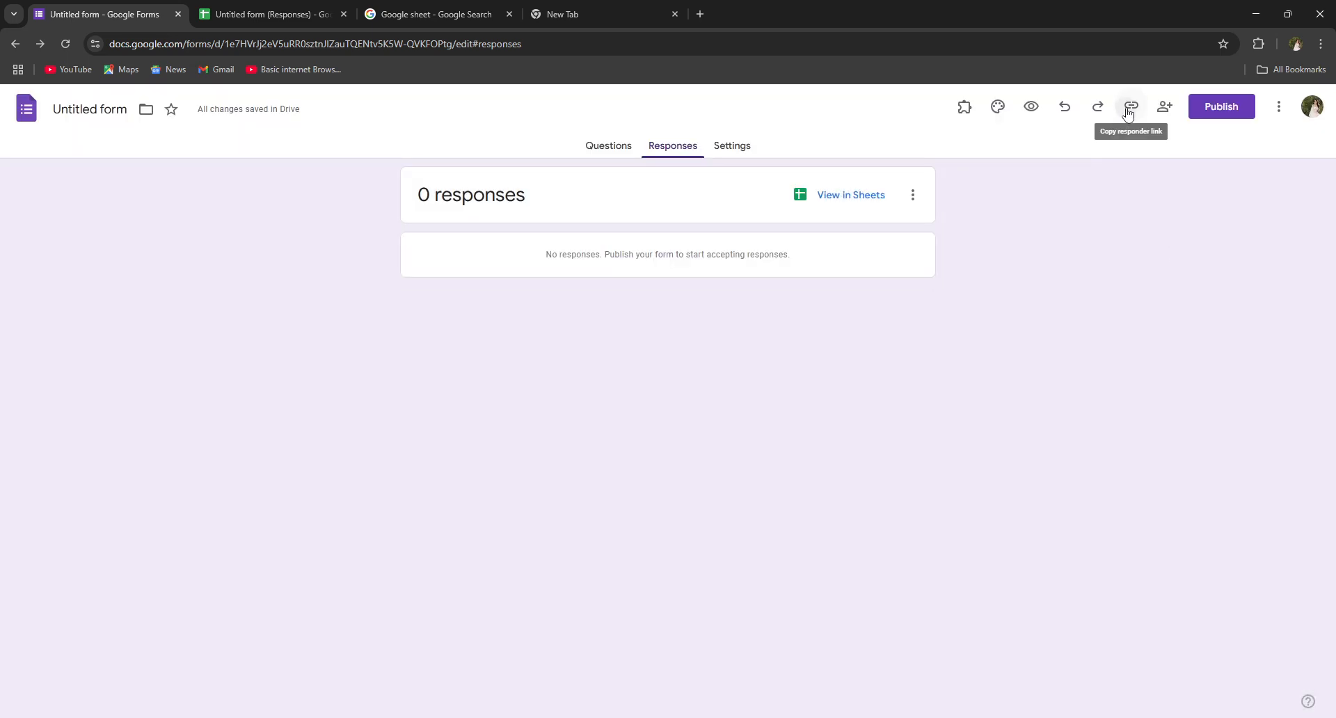
# - Copy the form's responder link and open it in the empty browser tab
pyautogui.click(1130, 106)
pyautogui.click(1112, 194)
pyautogui.click(527, 8)
pyautogui.rightClick(550, 40)
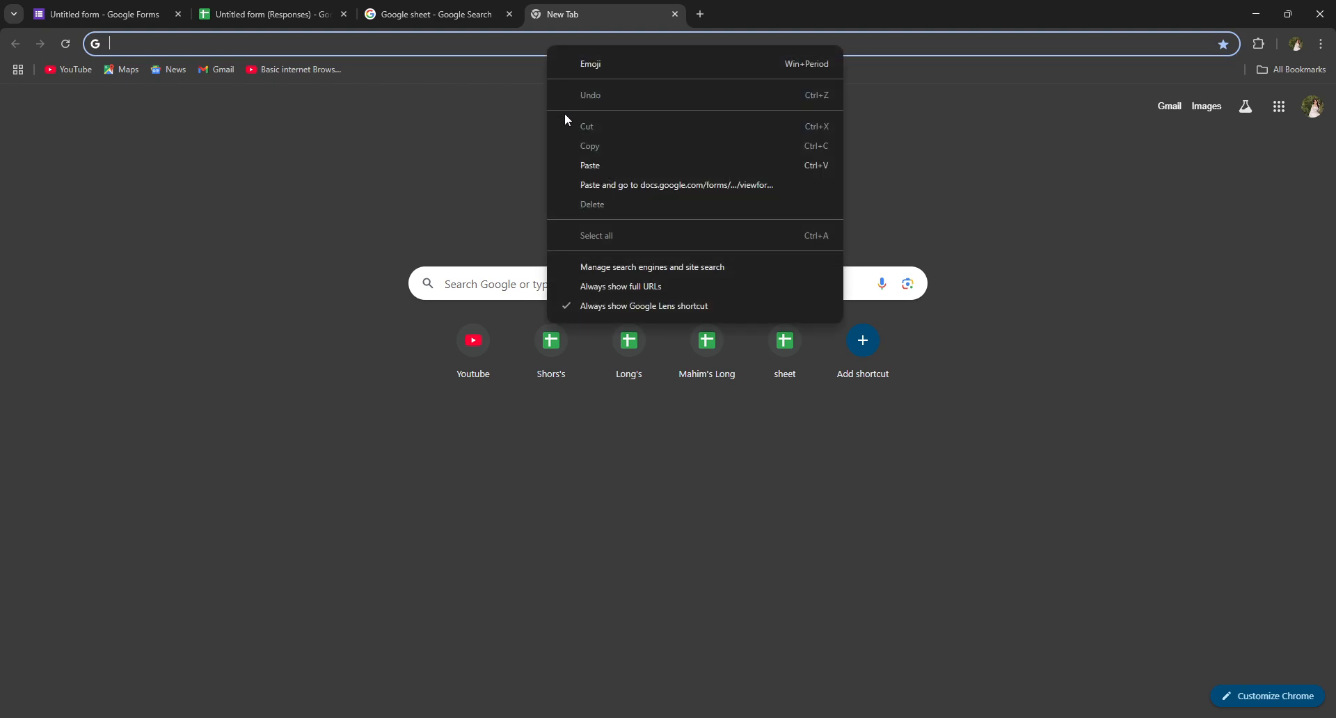
pyautogui.click(603, 169)
pyautogui.press('Return')
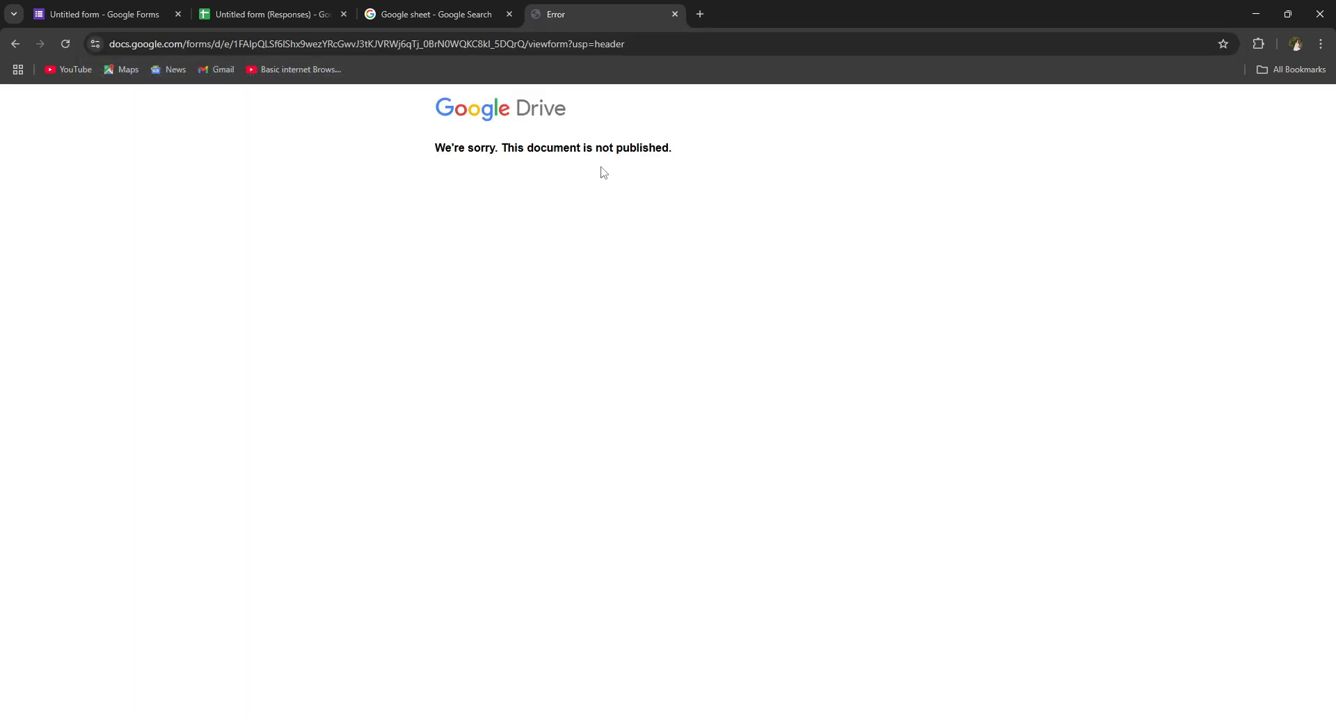
# - Return to the form and publish it for anyone with the link
pyautogui.click(115, 10)
pyautogui.click(1219, 112)
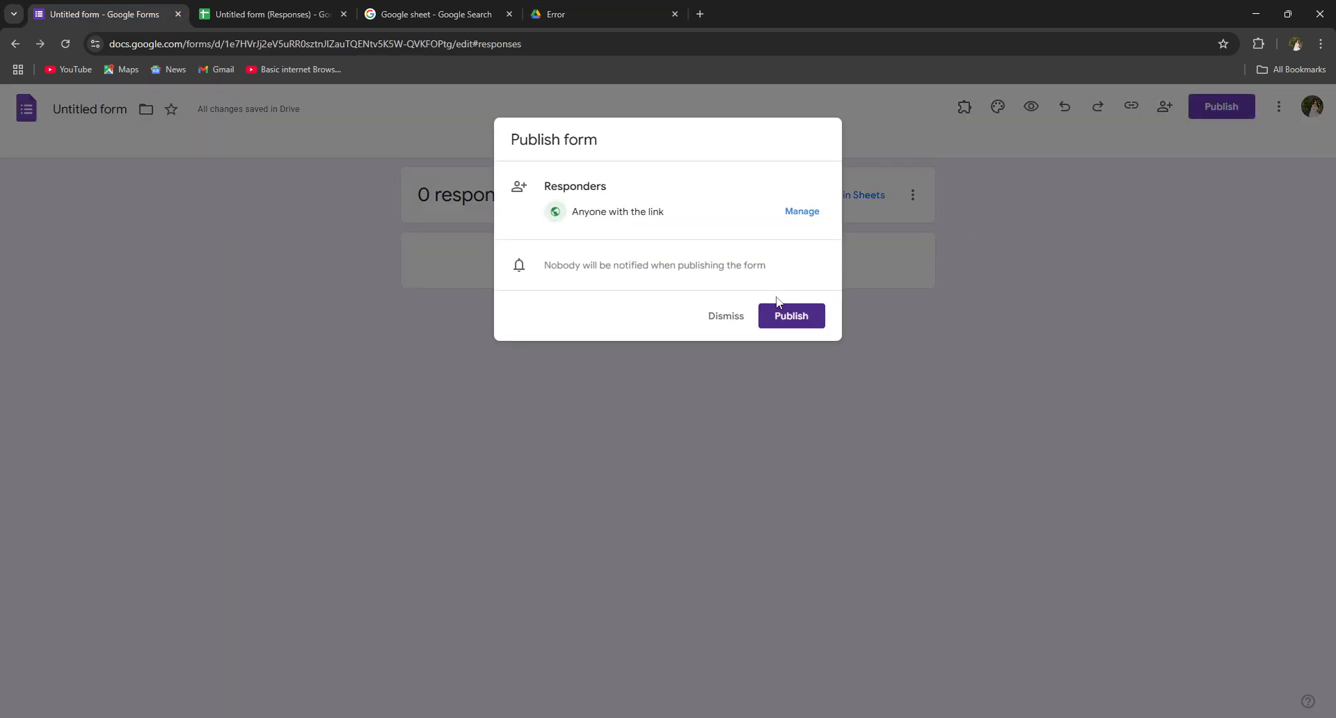
pyautogui.click(790, 317)
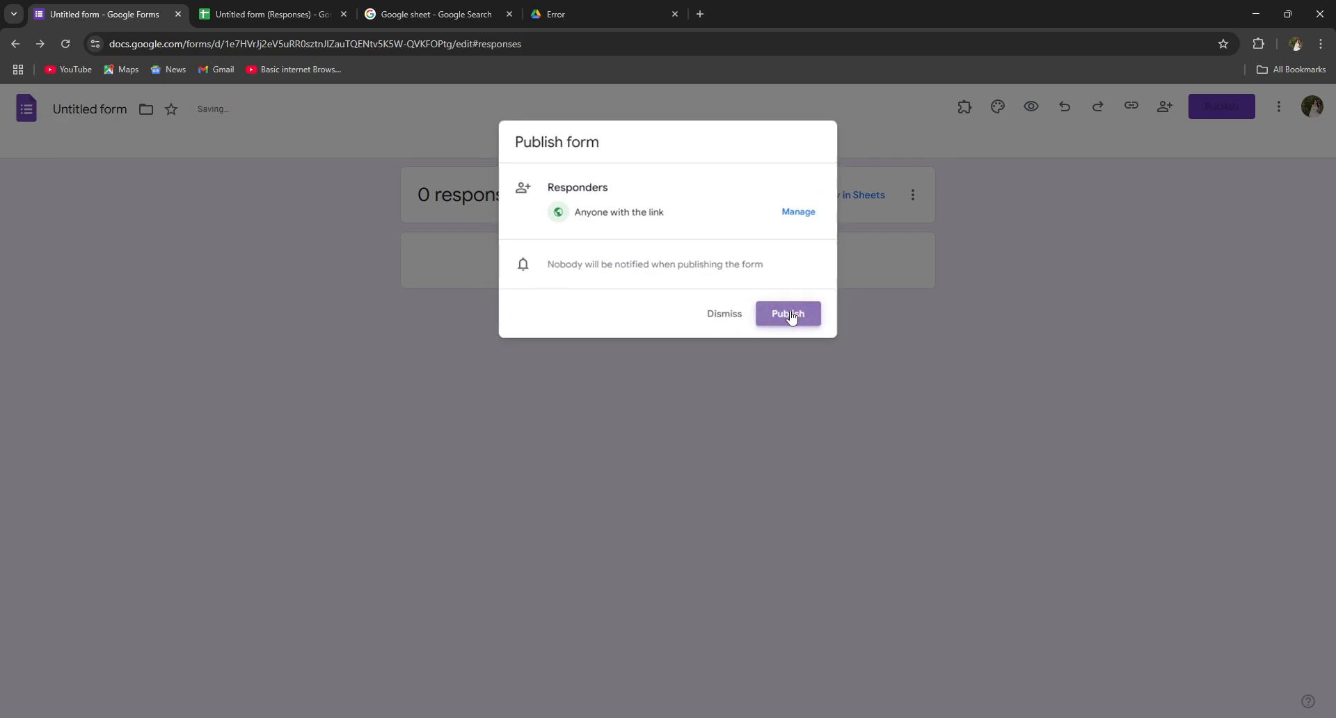
# - Reload the form's responder page in its browser tab and dismiss the autosave notice
pyautogui.click(613, 5)
pyautogui.rightClick(502, 95)
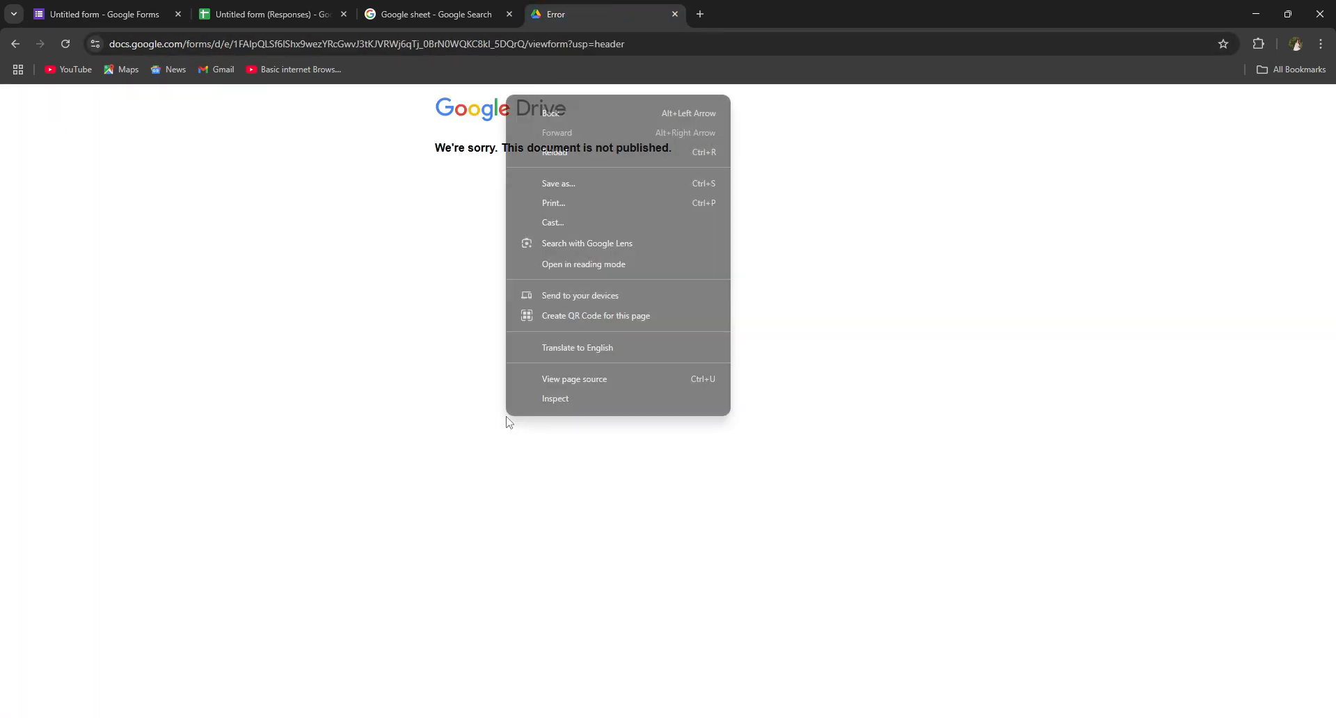
pyautogui.click(557, 177)
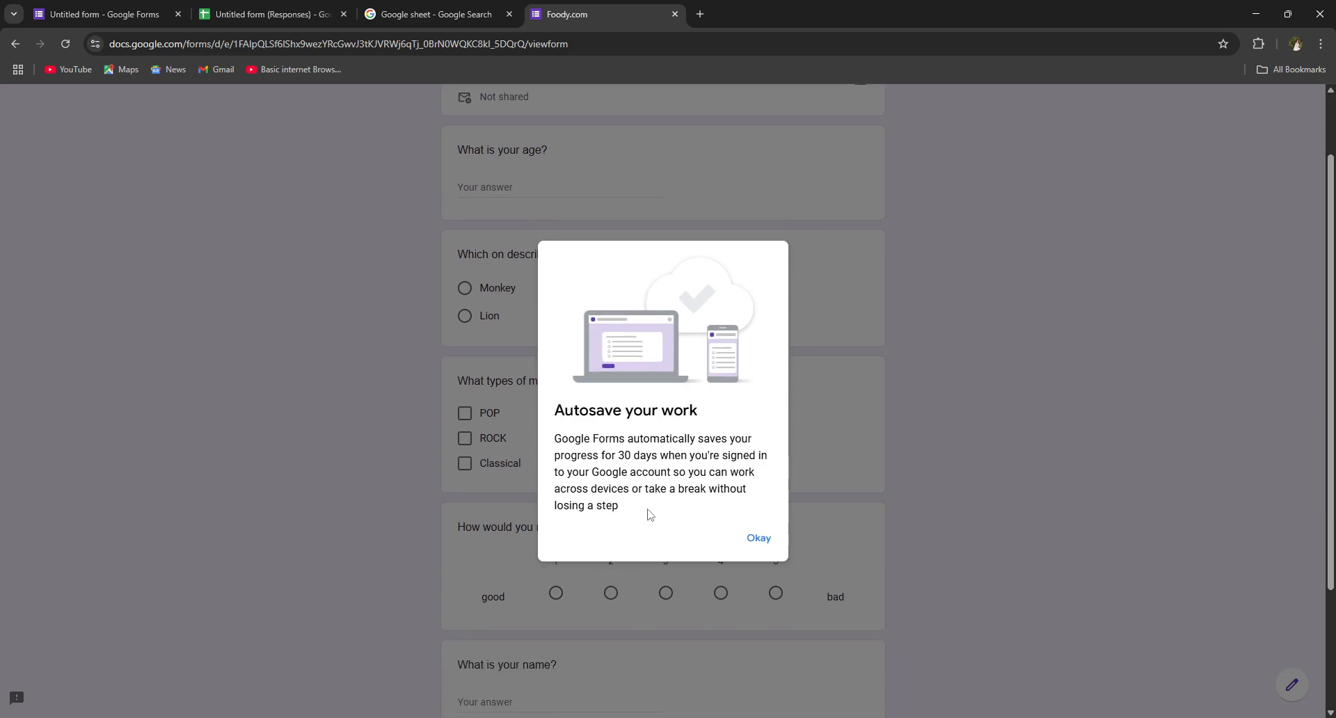
pyautogui.click(716, 565)
# - Answer the Foody.com form with rating 3, Classical music and Monkey, then submit the response
pyautogui.scroll(-4, 658, 590)
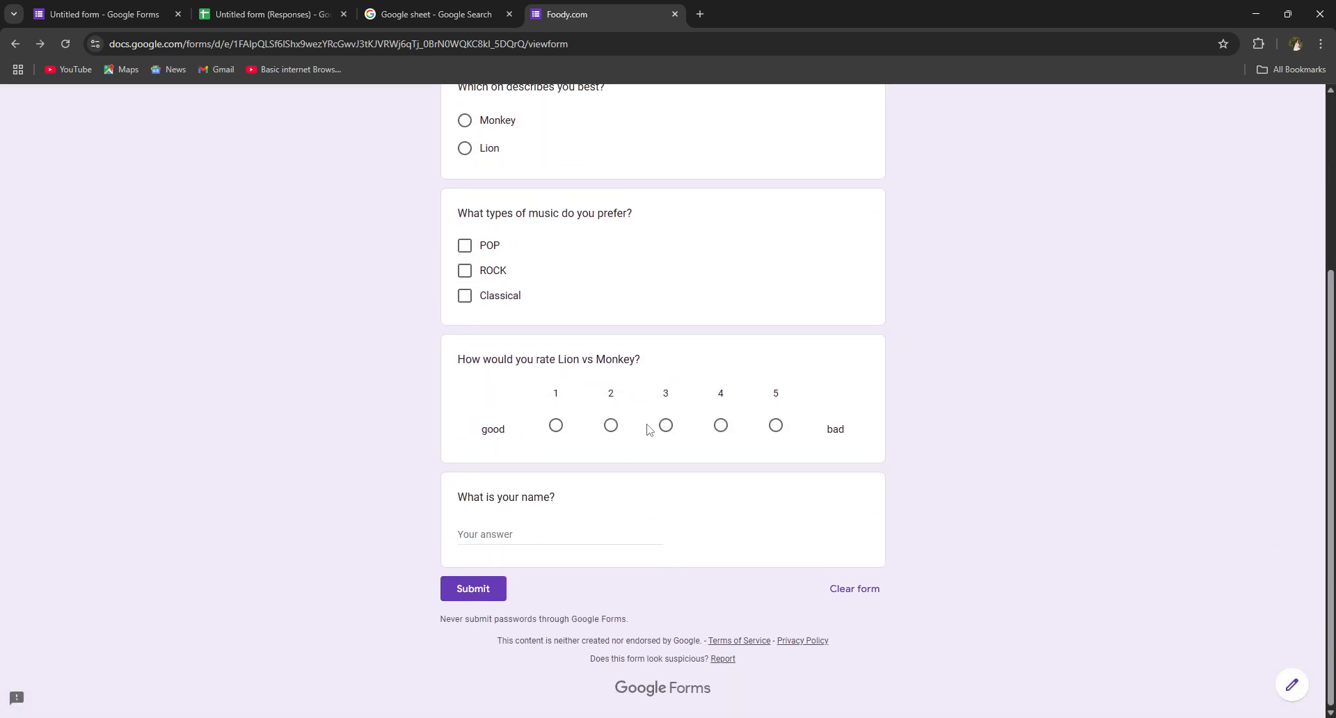
pyautogui.click(665, 425)
pyautogui.click(485, 299)
pyautogui.scroll(2, 497, 278)
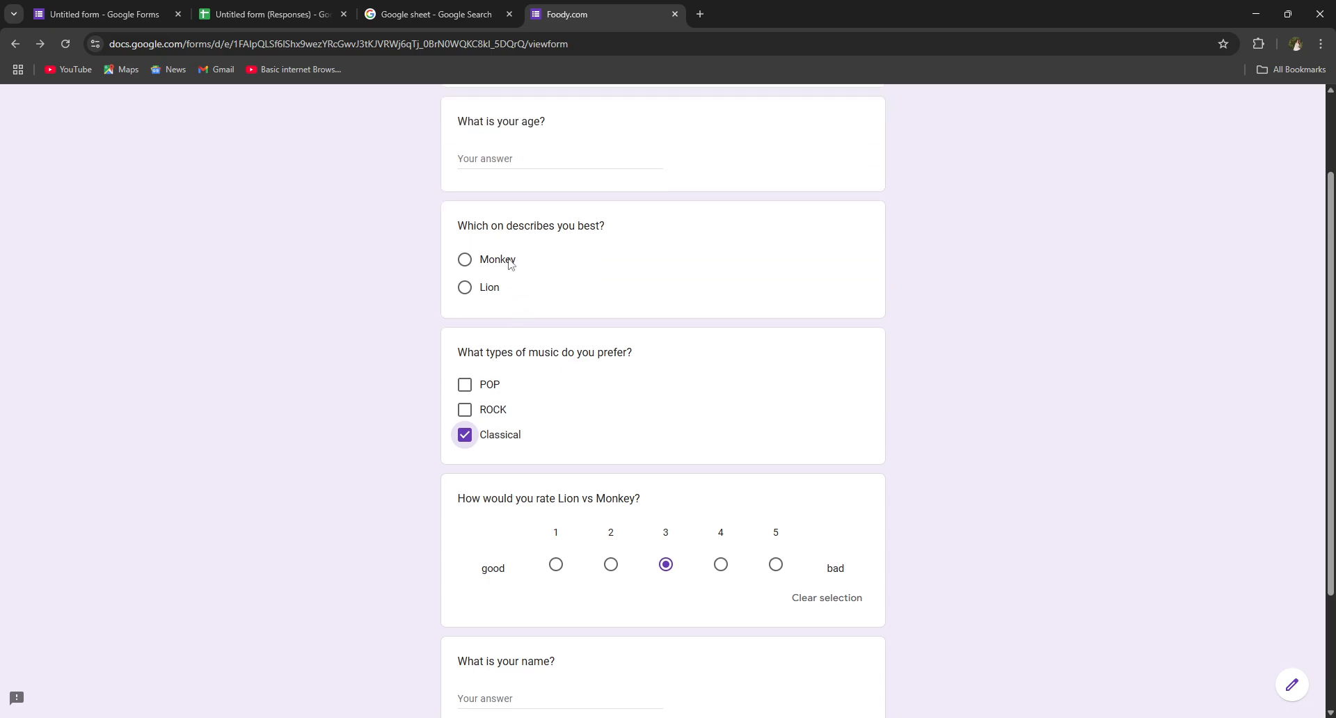
pyautogui.click(465, 260)
pyautogui.scroll(-3, 516, 247)
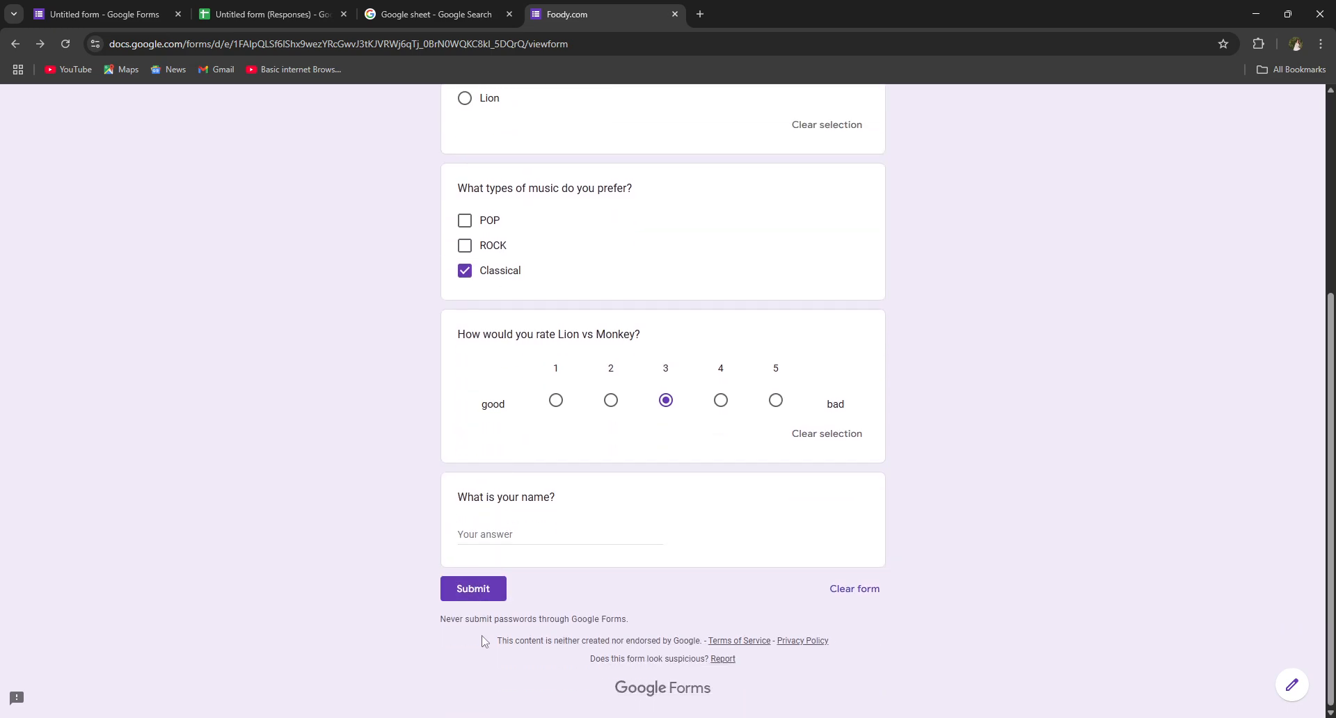
pyautogui.click(469, 587)
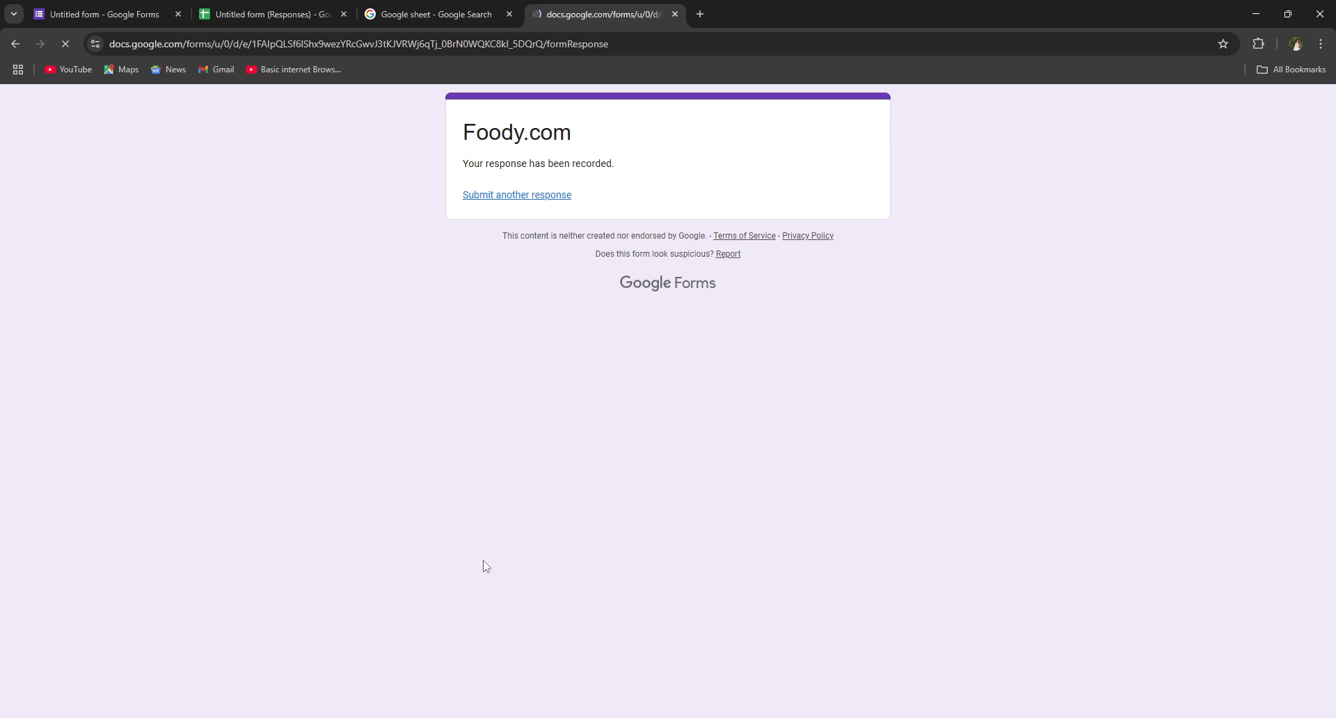
# - Reload the form's responses spreadsheet and check it for the submitted response, then switch to the Google Sheets search results
pyautogui.click(254, 10)
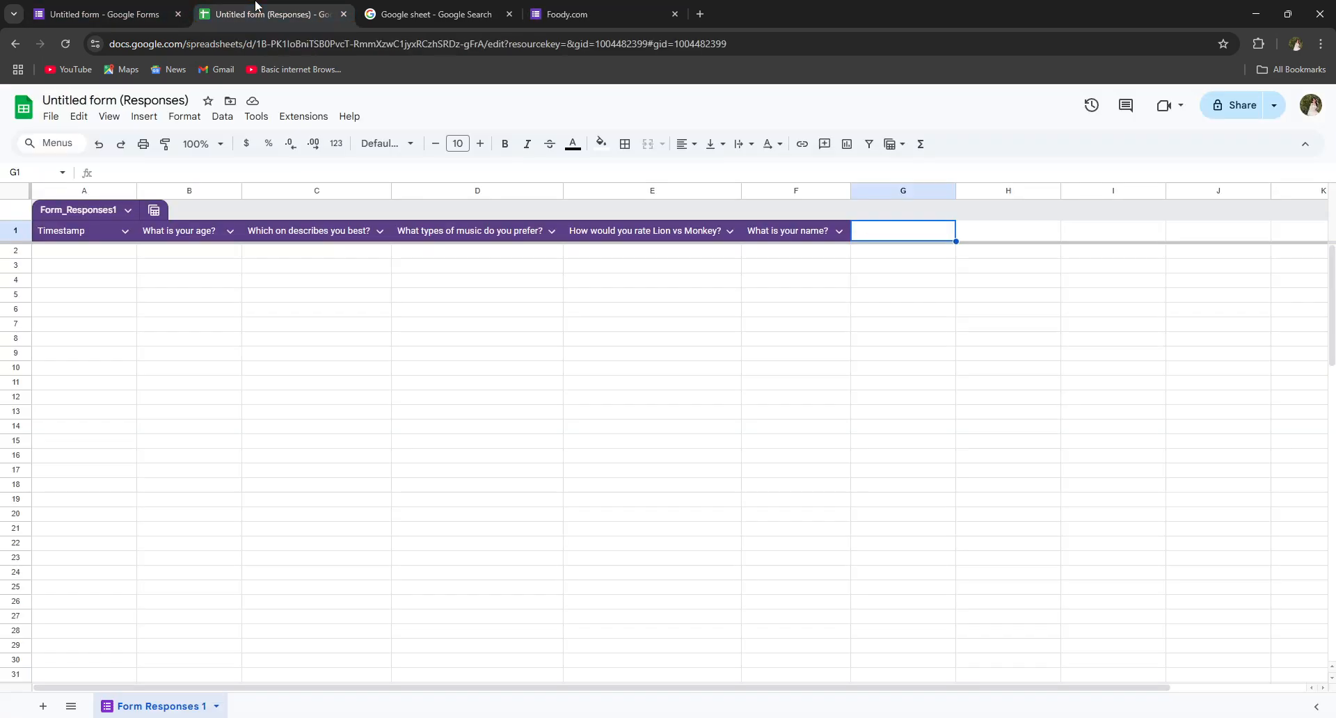
pyautogui.rightClick(210, 252)
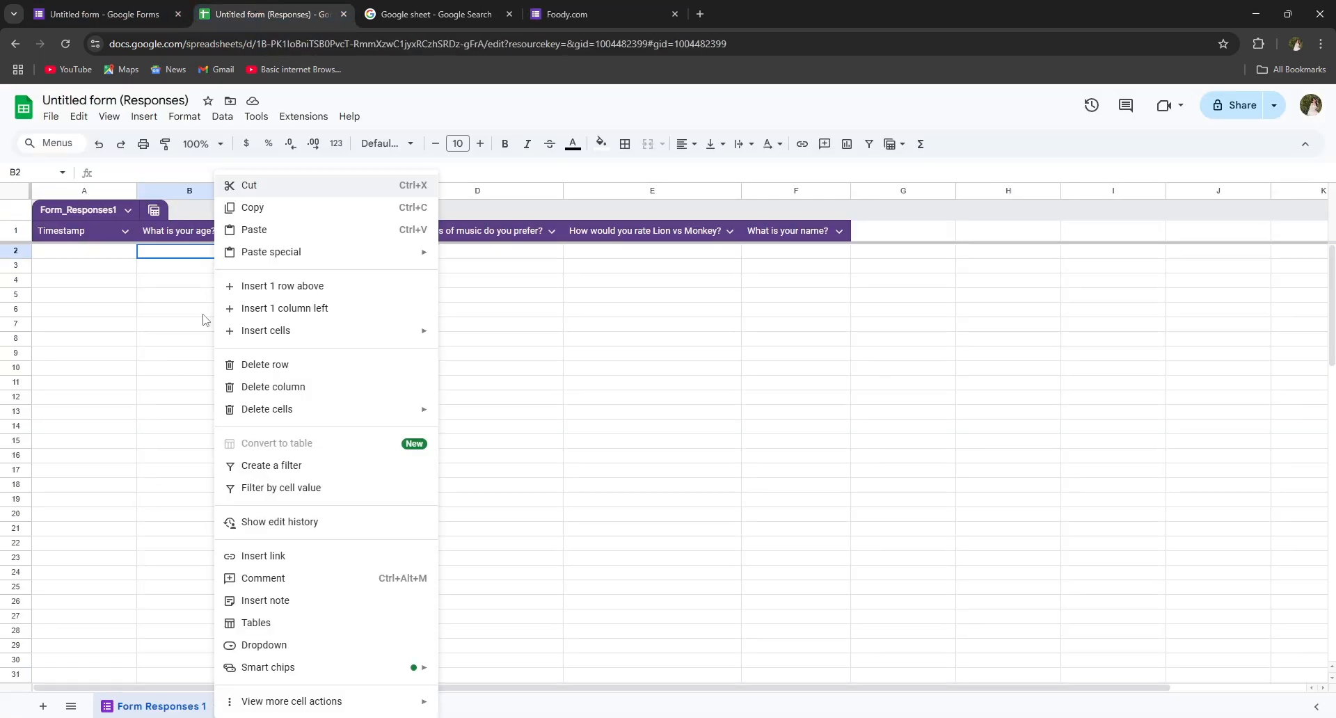
pyautogui.click(66, 44)
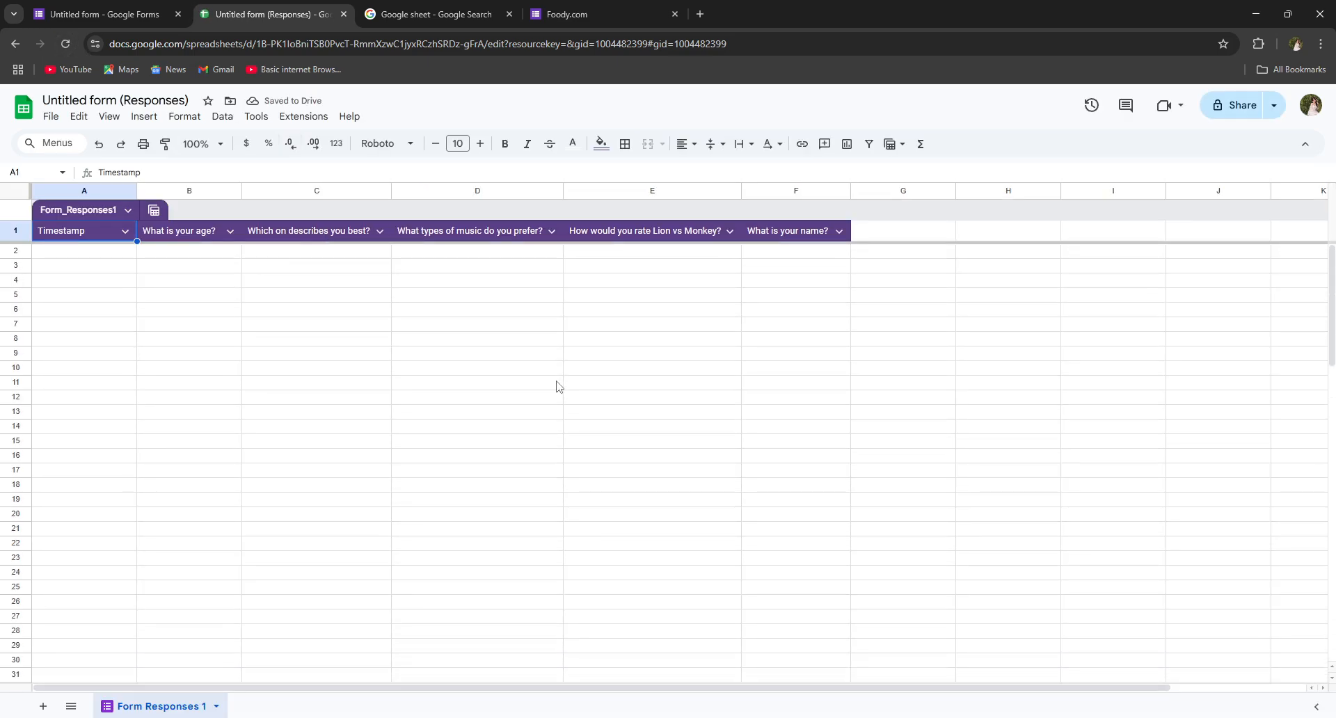
pyautogui.scroll(-2, 357, 439)
pyautogui.scroll(2, 348, 397)
pyautogui.click(381, 14)
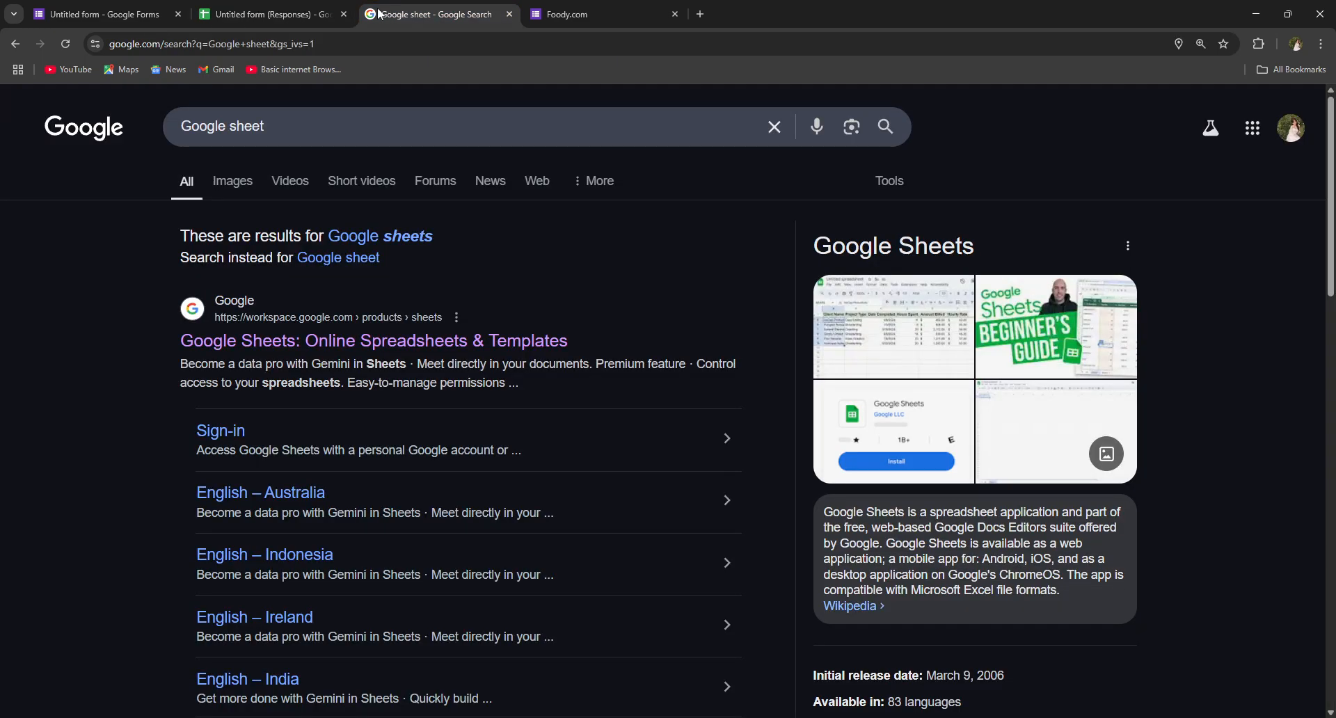